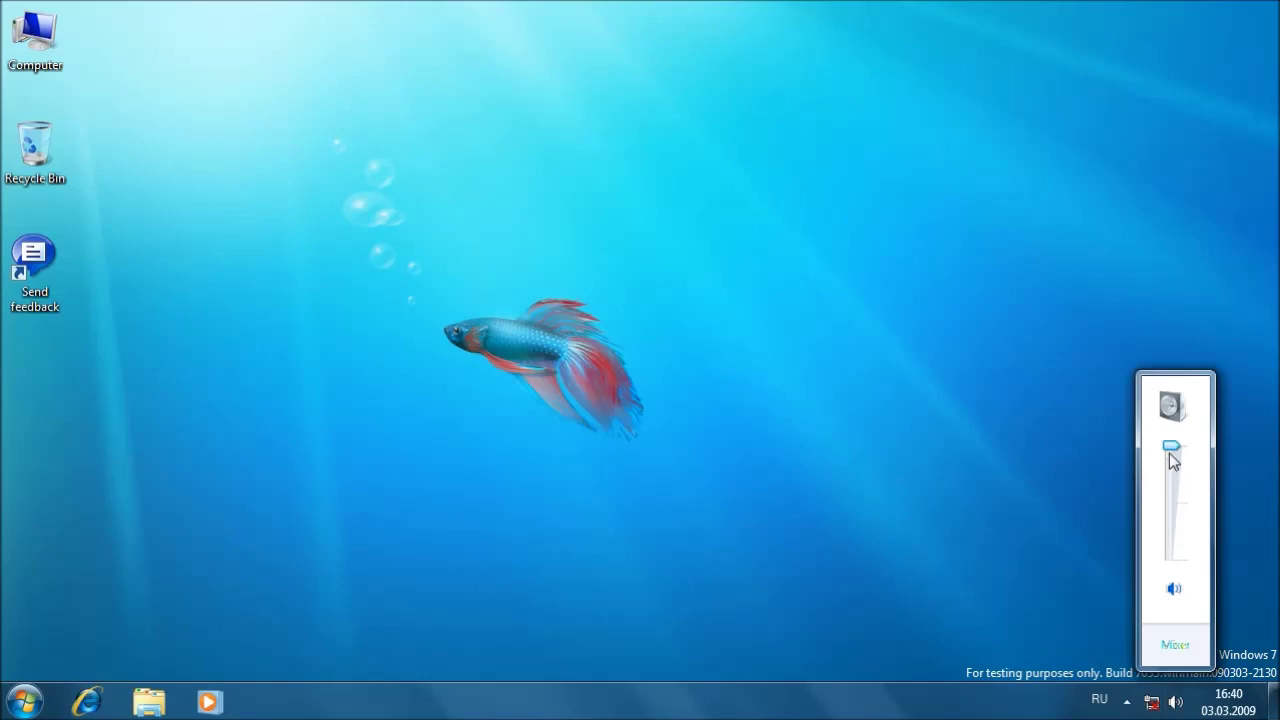
Dismiss the volume control, view the computer's basic system properties and close the window.
click(925, 377)
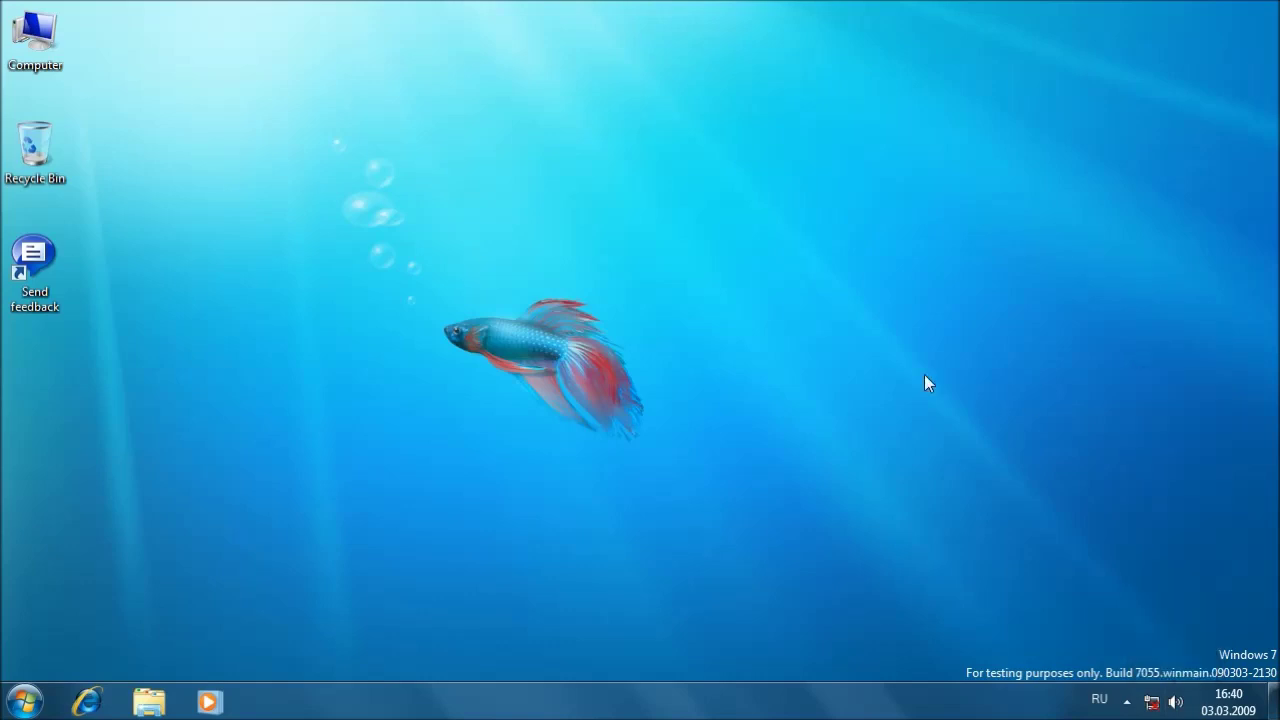
right_click(43, 48)
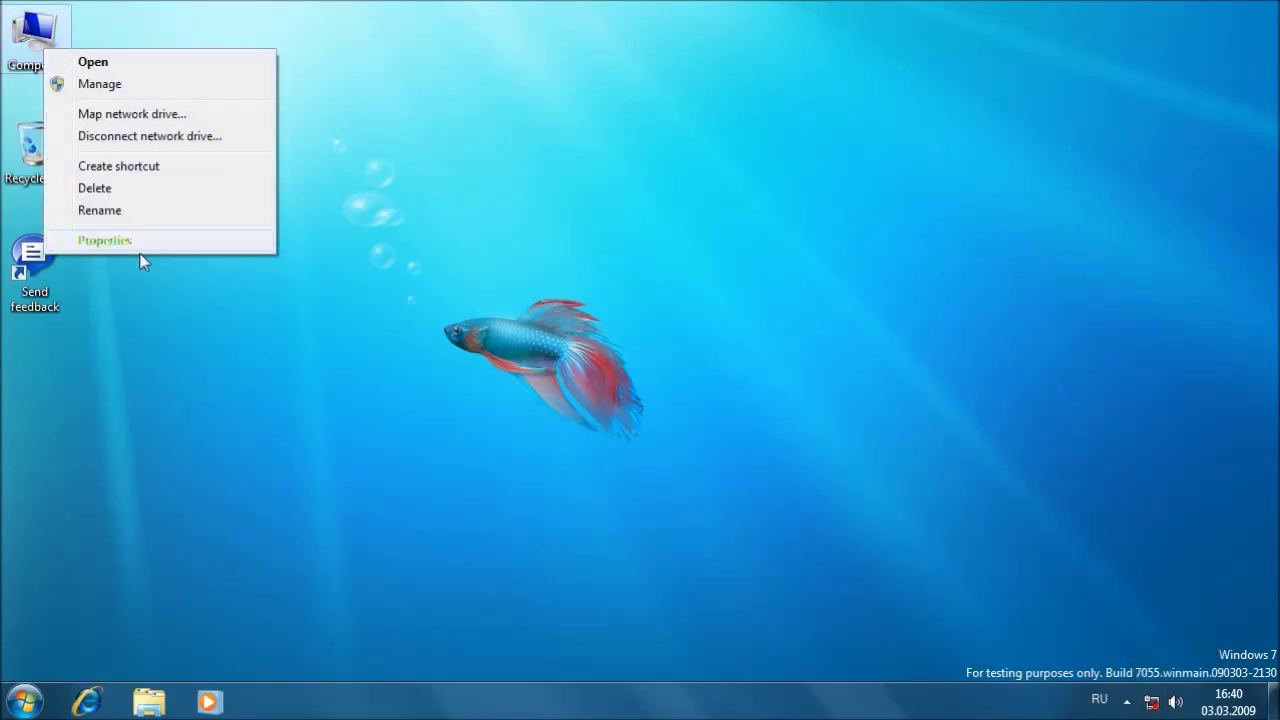
click(104, 240)
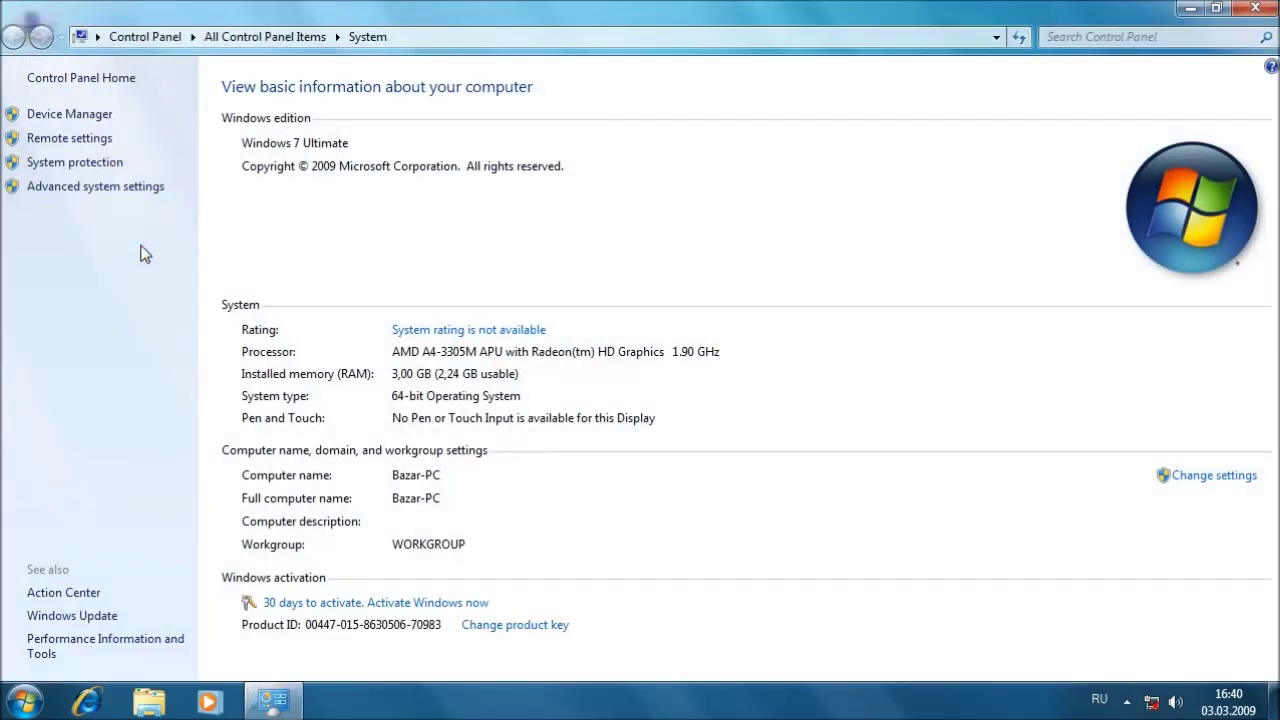
click(1266, 8)
Apply the Windows 7 Basic theme to the desktop and close the personalization settings.
right_click(989, 163)
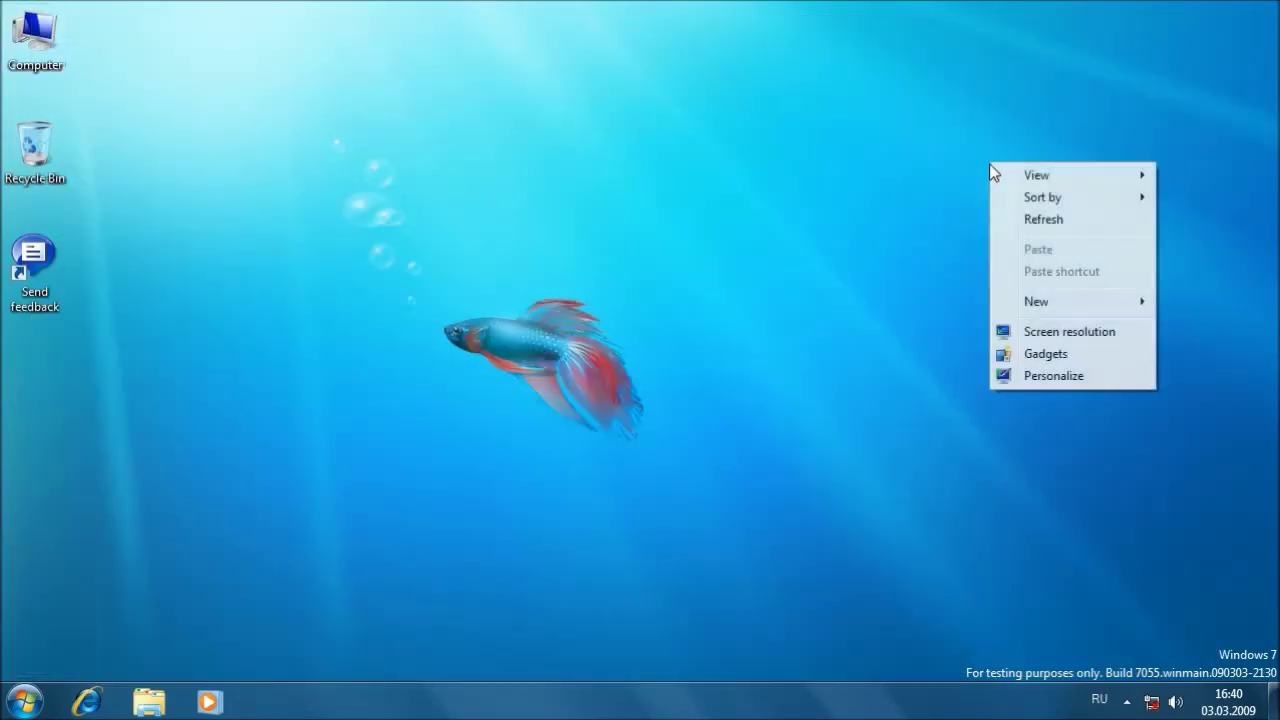
click(1020, 375)
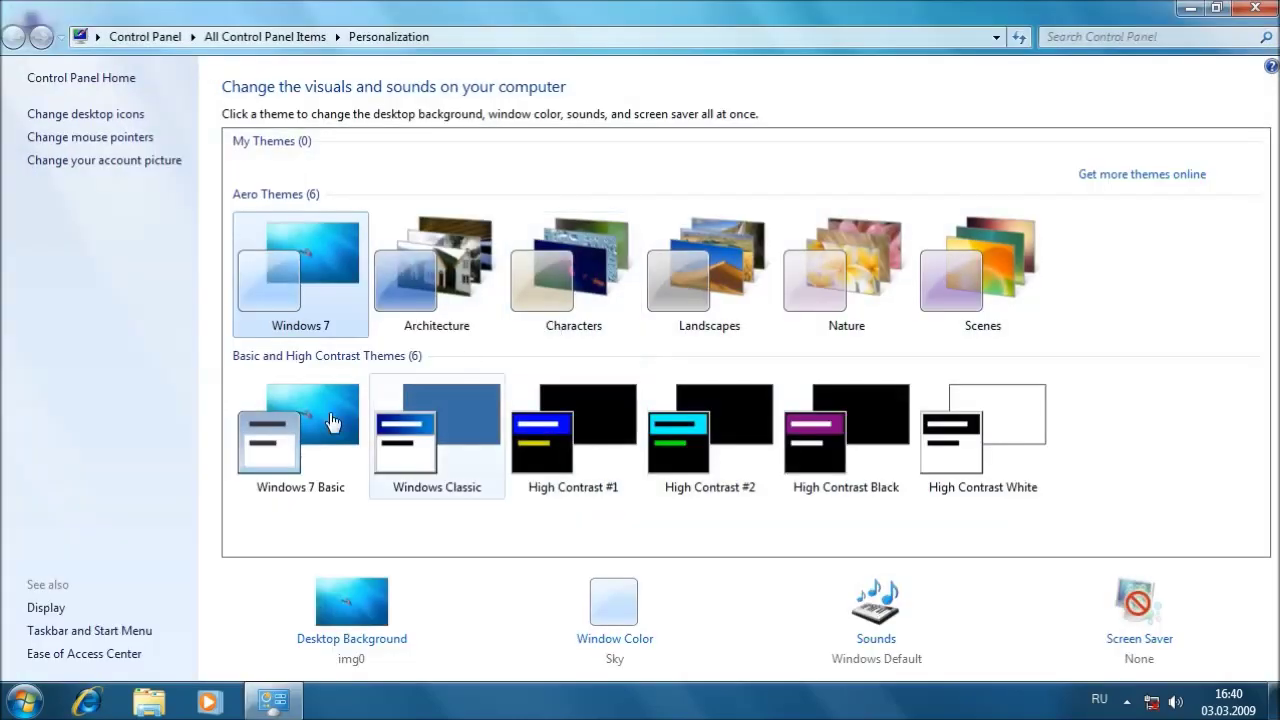
click(313, 420)
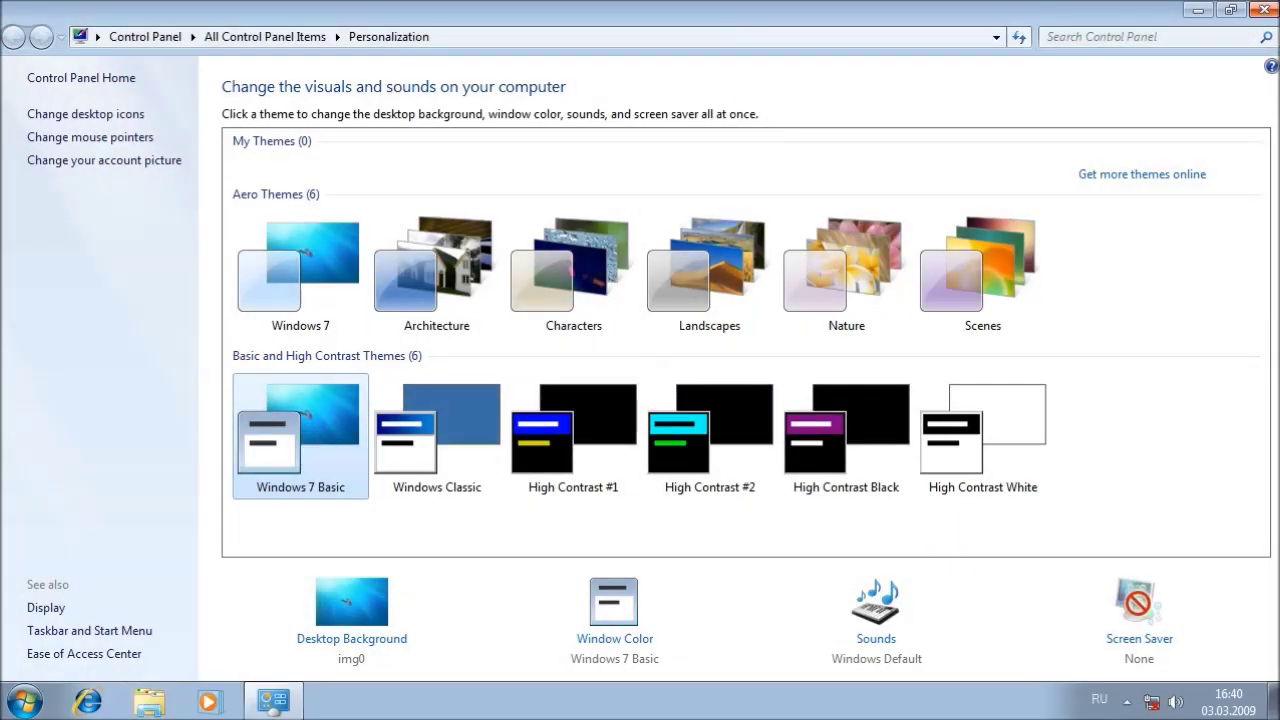
click(1268, 9)
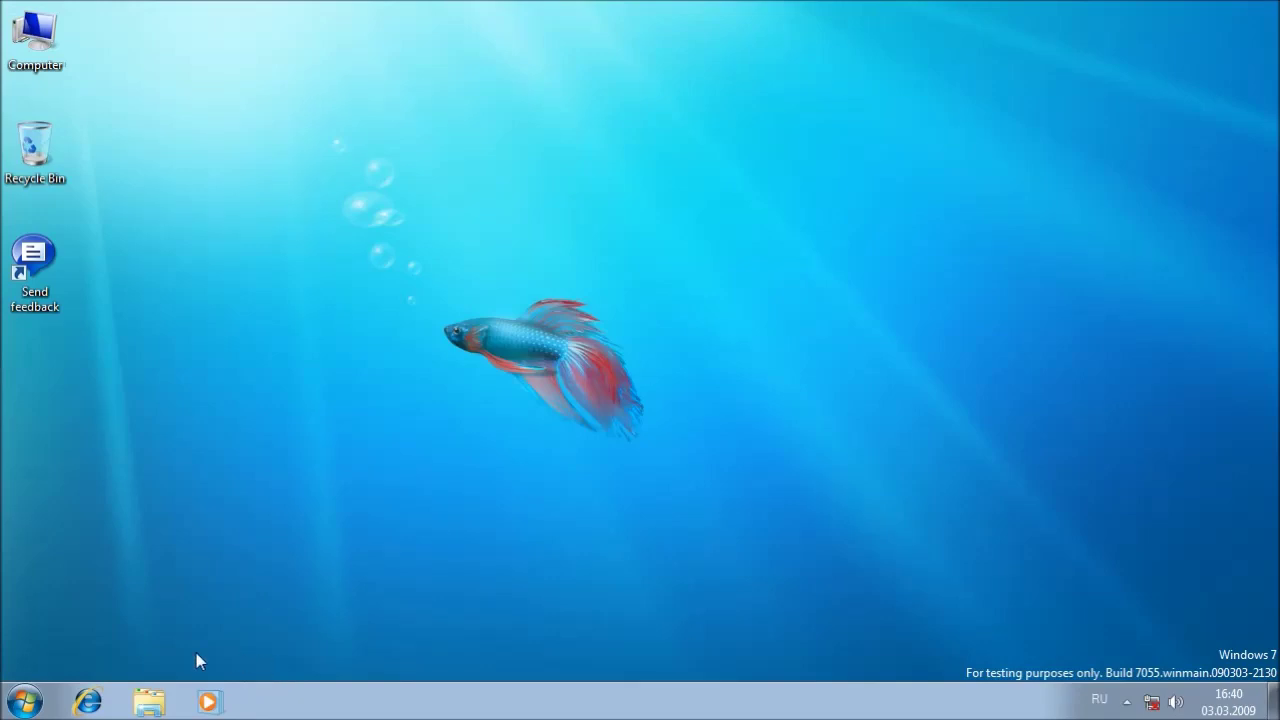
Open Windows Media Player, switch from the library to the Now Playing view and close the player.
click(205, 702)
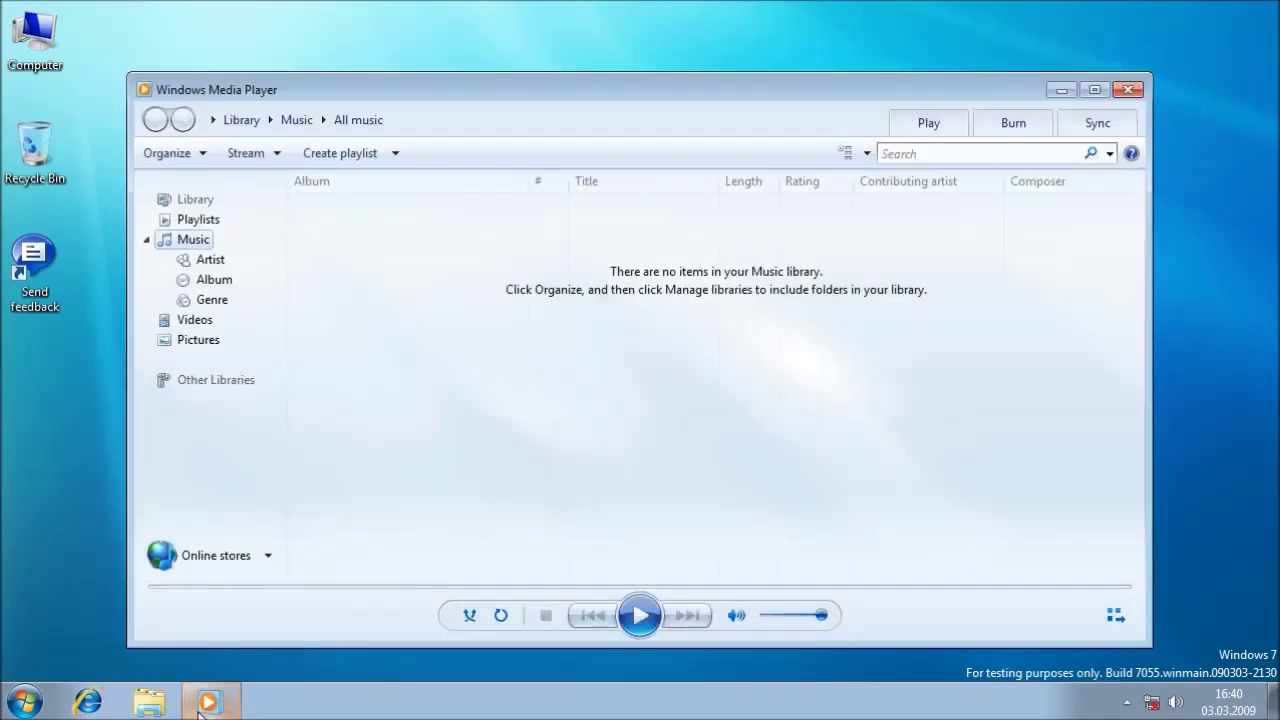
click(1110, 616)
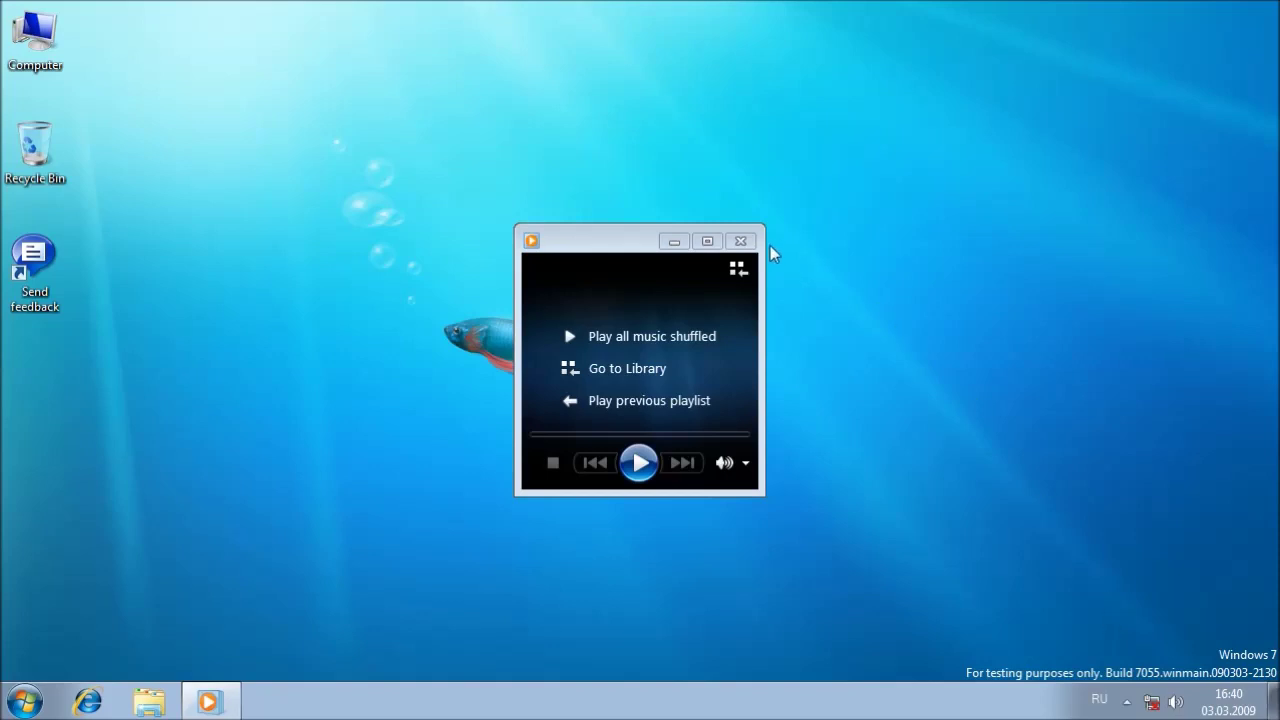
click(740, 241)
Open Internet Explorer maximized, postpone its first-run setup and close the browser with all its tabs.
click(86, 702)
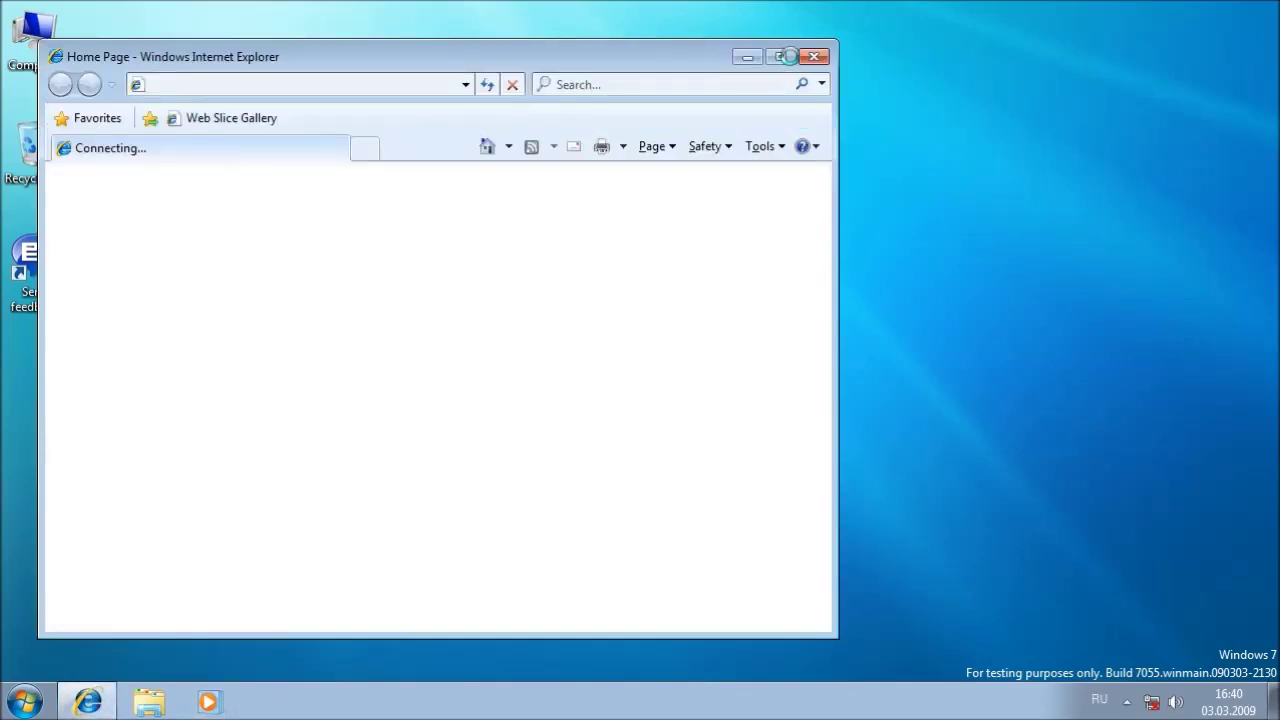
click(781, 56)
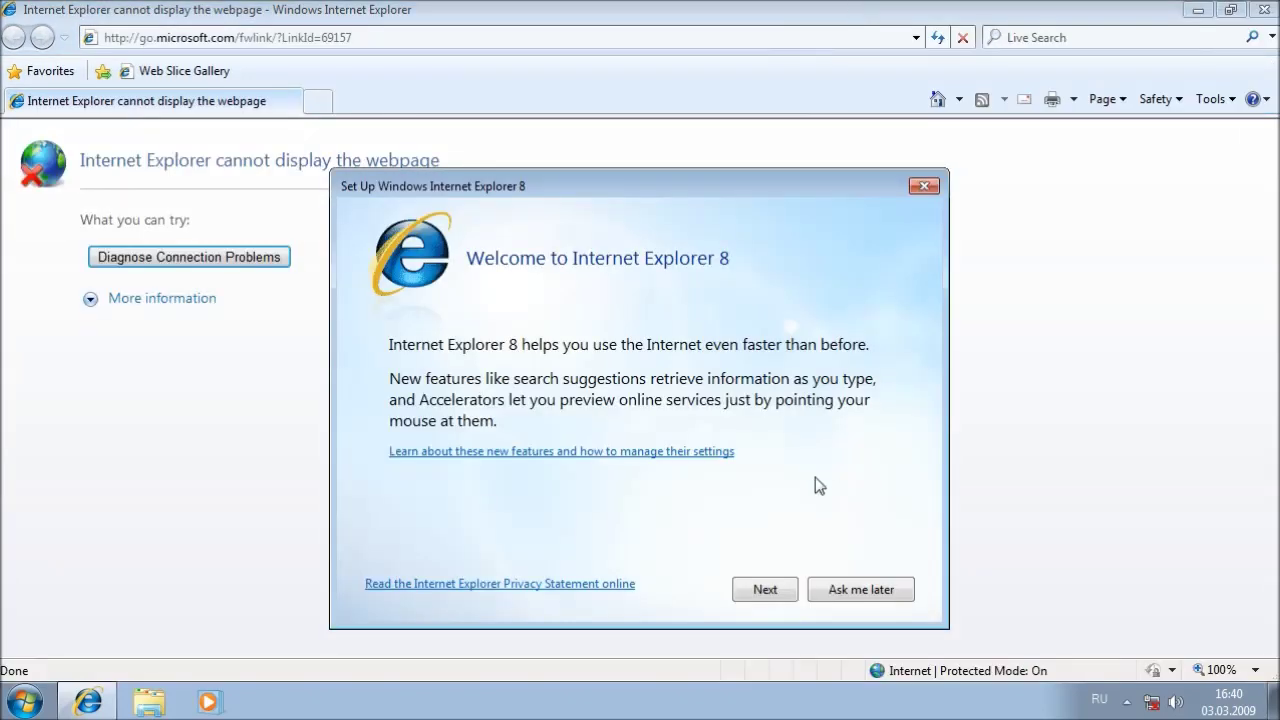
click(836, 584)
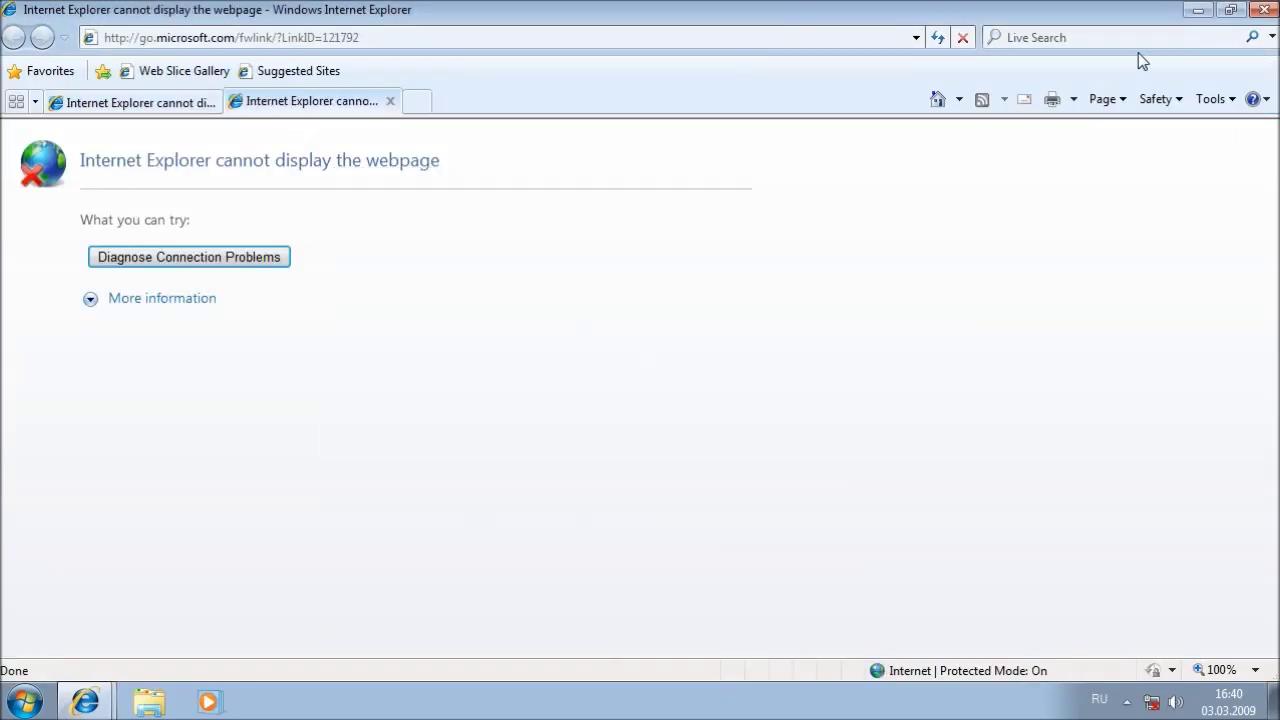
key(alt+F4)
click(605, 356)
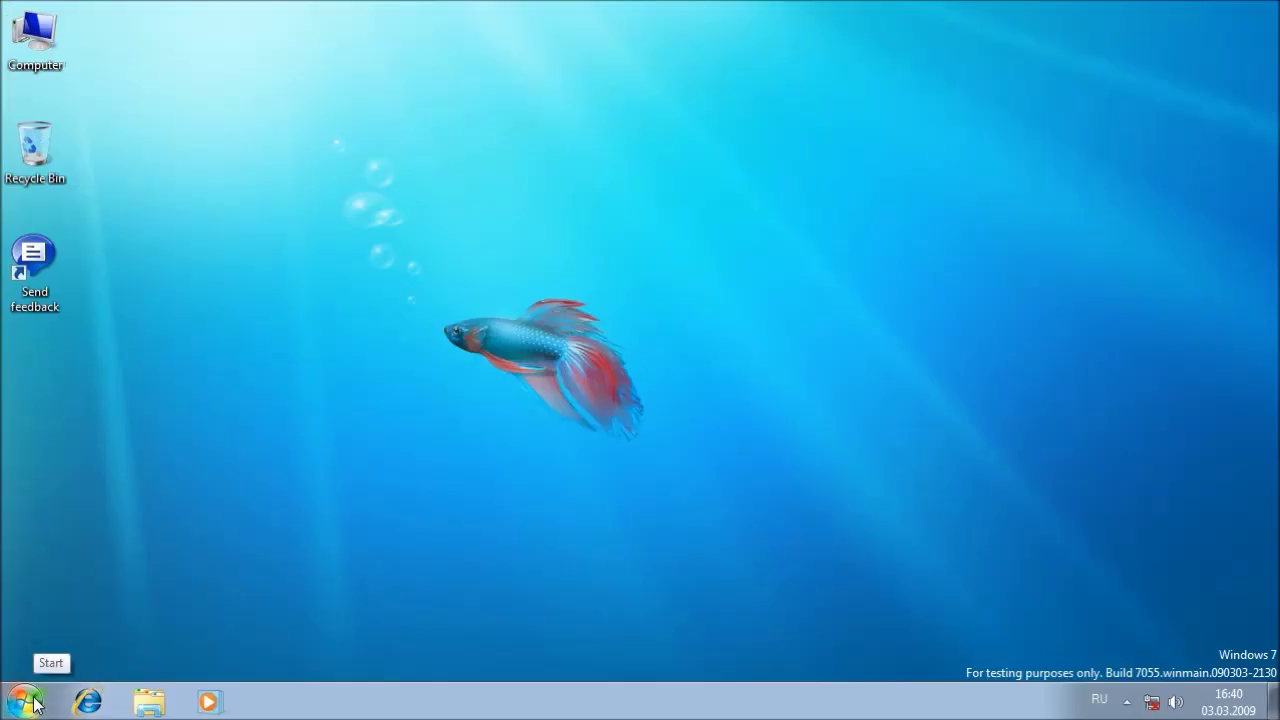
View the Send feedback page from the desktop shortcut and close it.
double_click(16, 266)
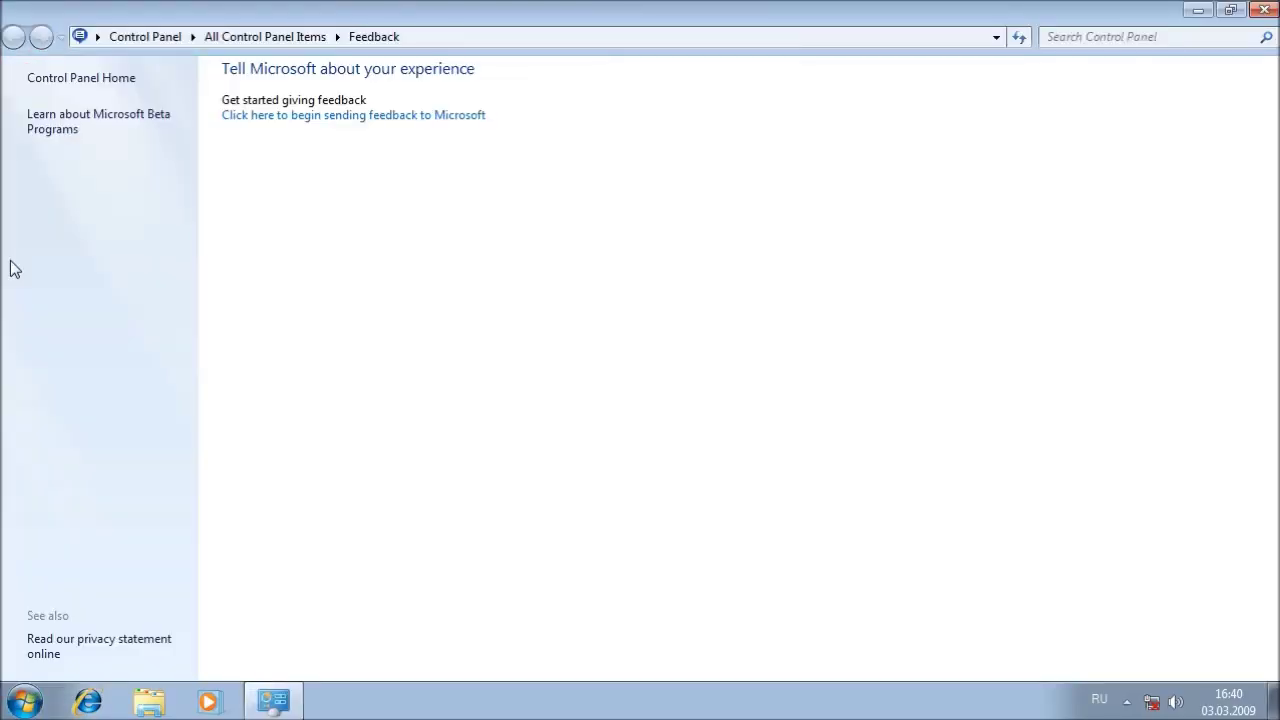
click(1263, 9)
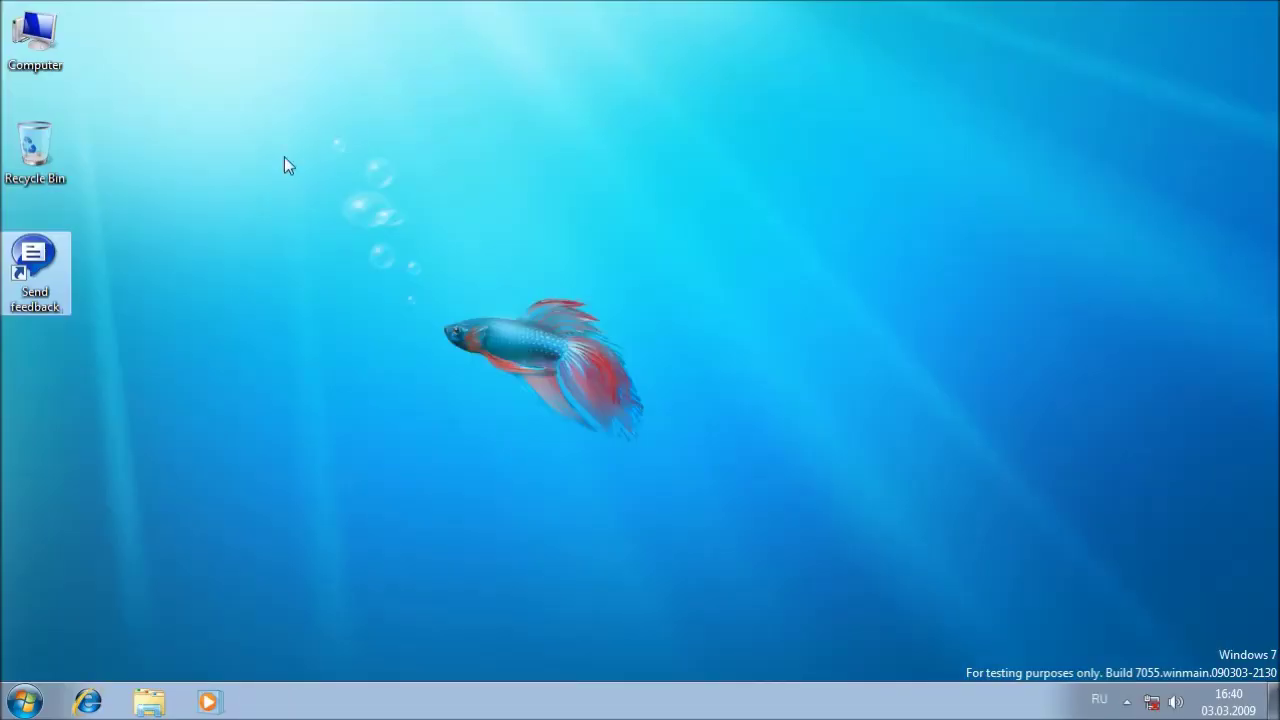
Display the About Windows version dialog, move it toward the middle of the desktop and close it after reading.
key(super+r)
key(Return)
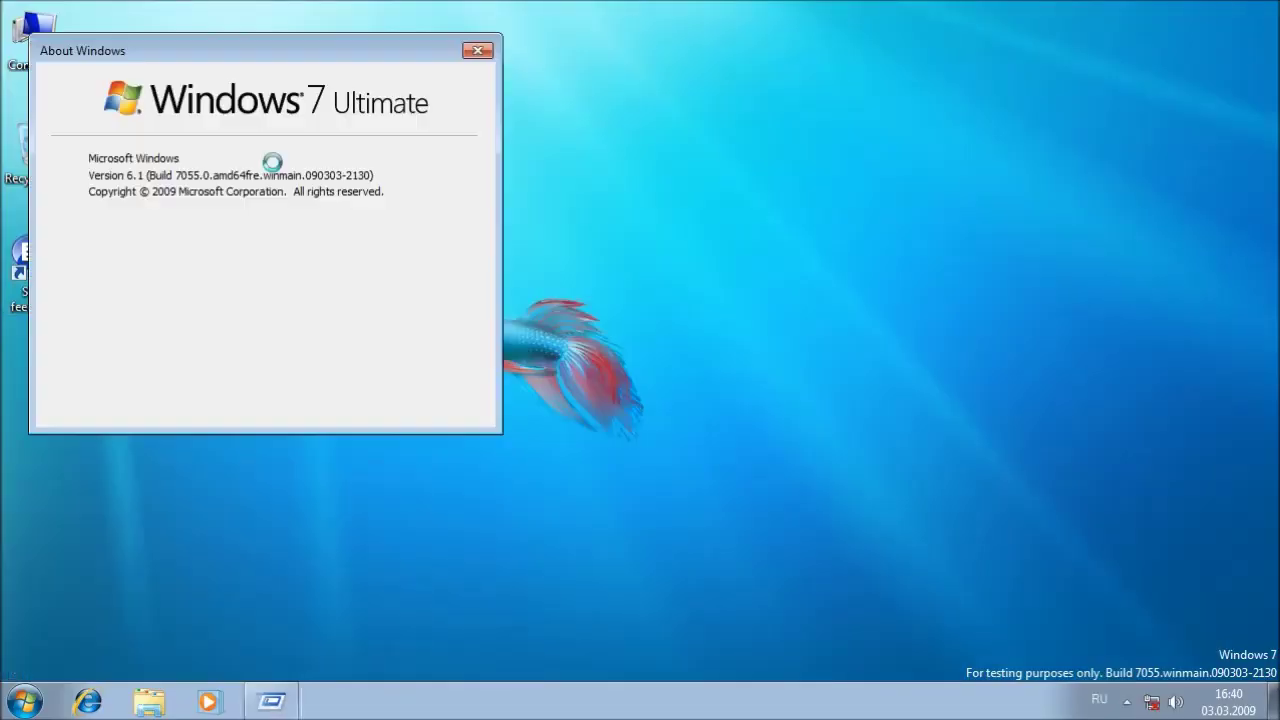
drag(357, 37, 712, 110)
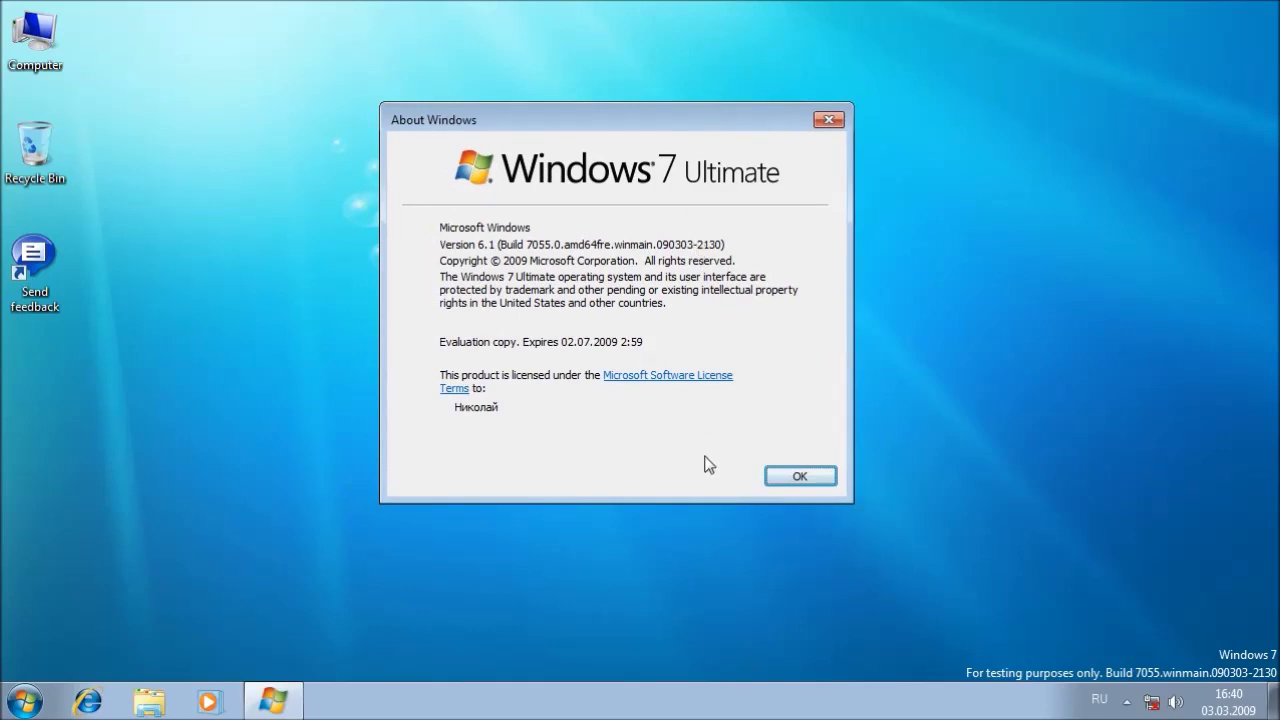
click(796, 477)
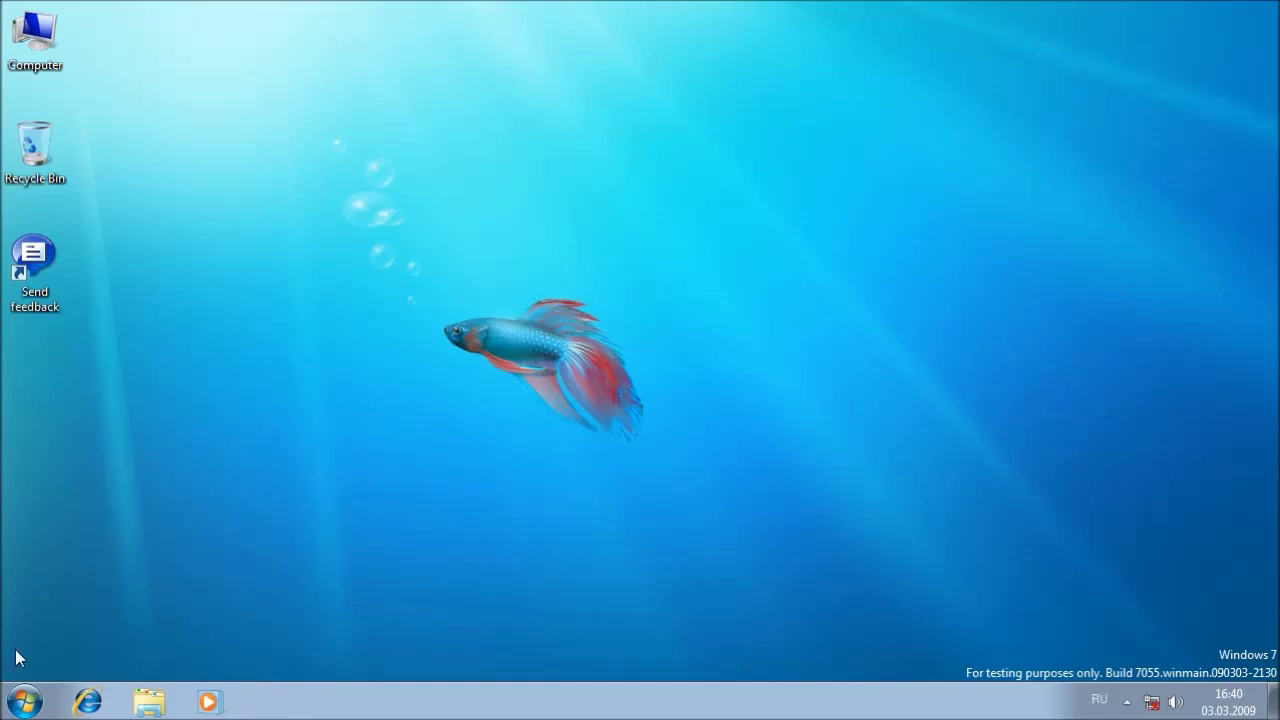
Open Windows Media Center and return from the extras library to its main menu.
click(24, 701)
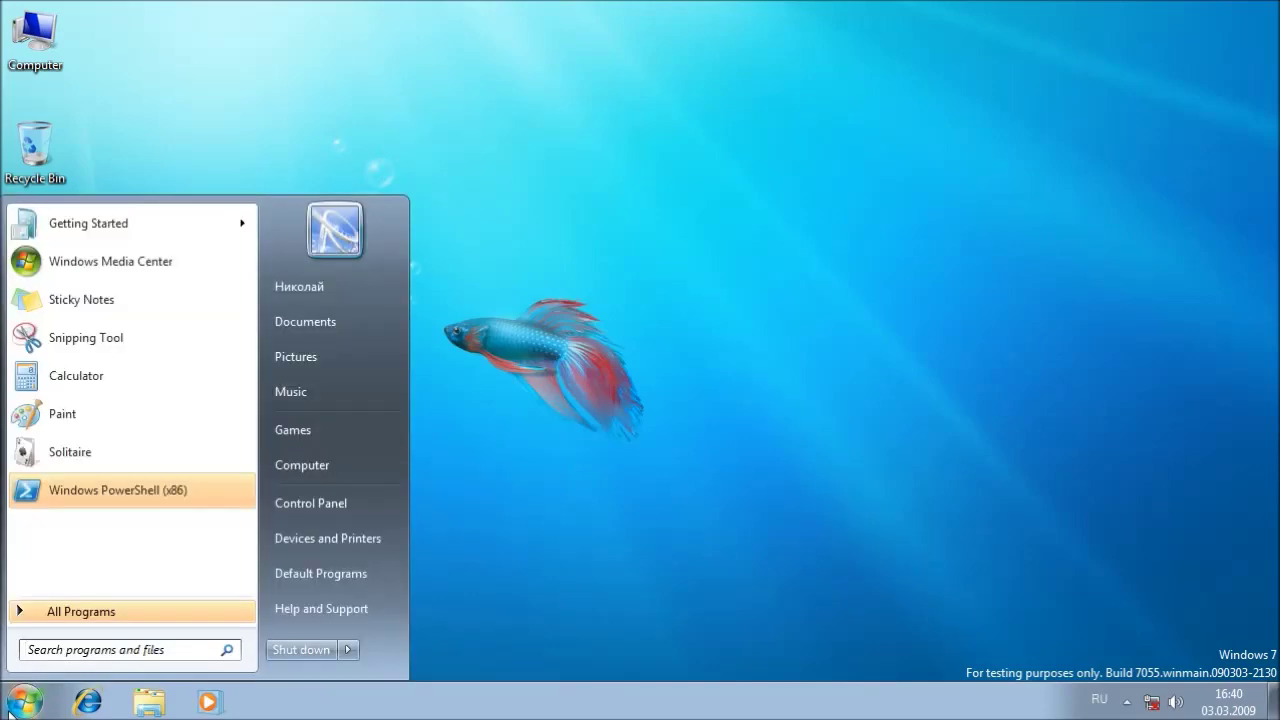
click(119, 265)
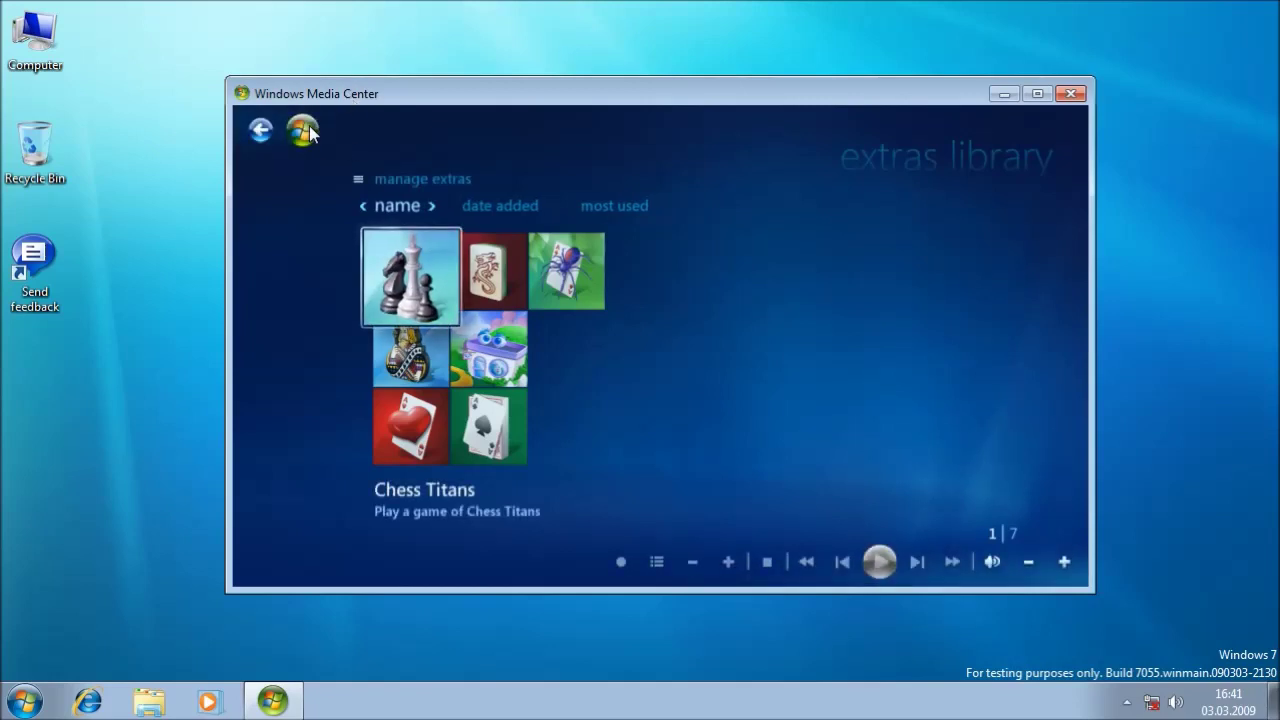
click(310, 133)
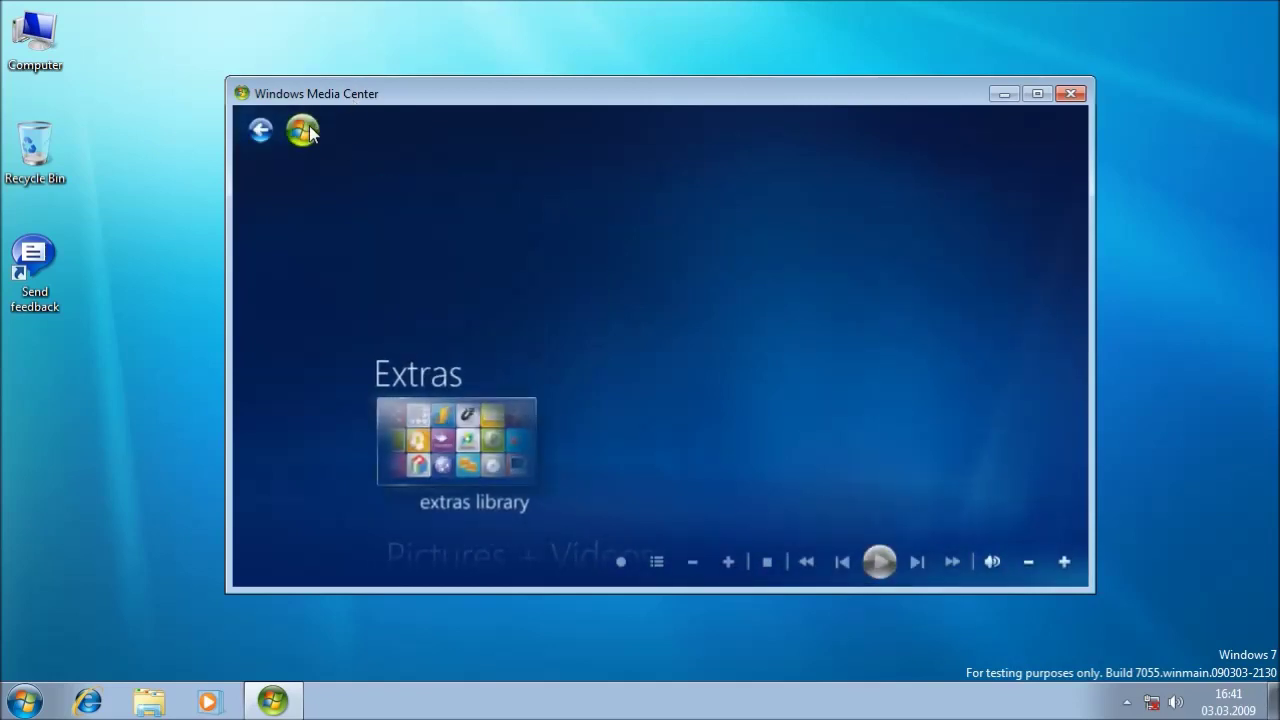
Exit Windows Media Center using the shut down entry under Tasks.
key(Up)
key(Left)
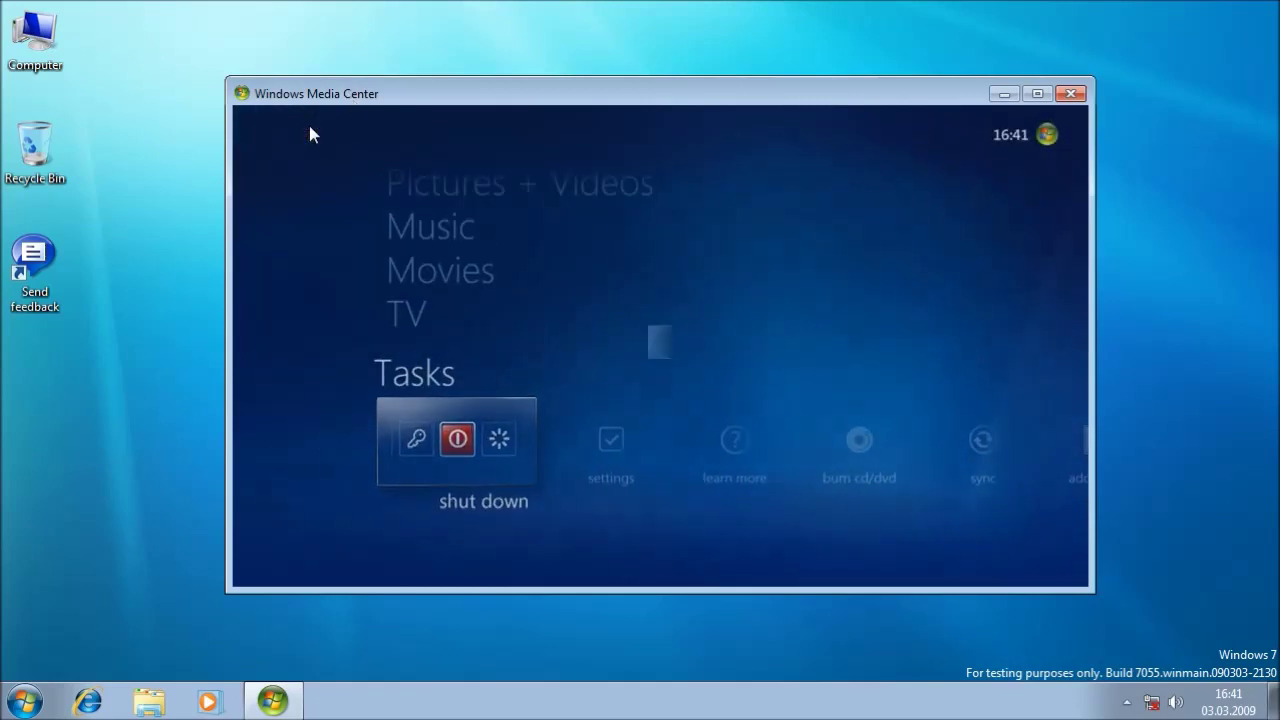
key(Return)
key(Return)
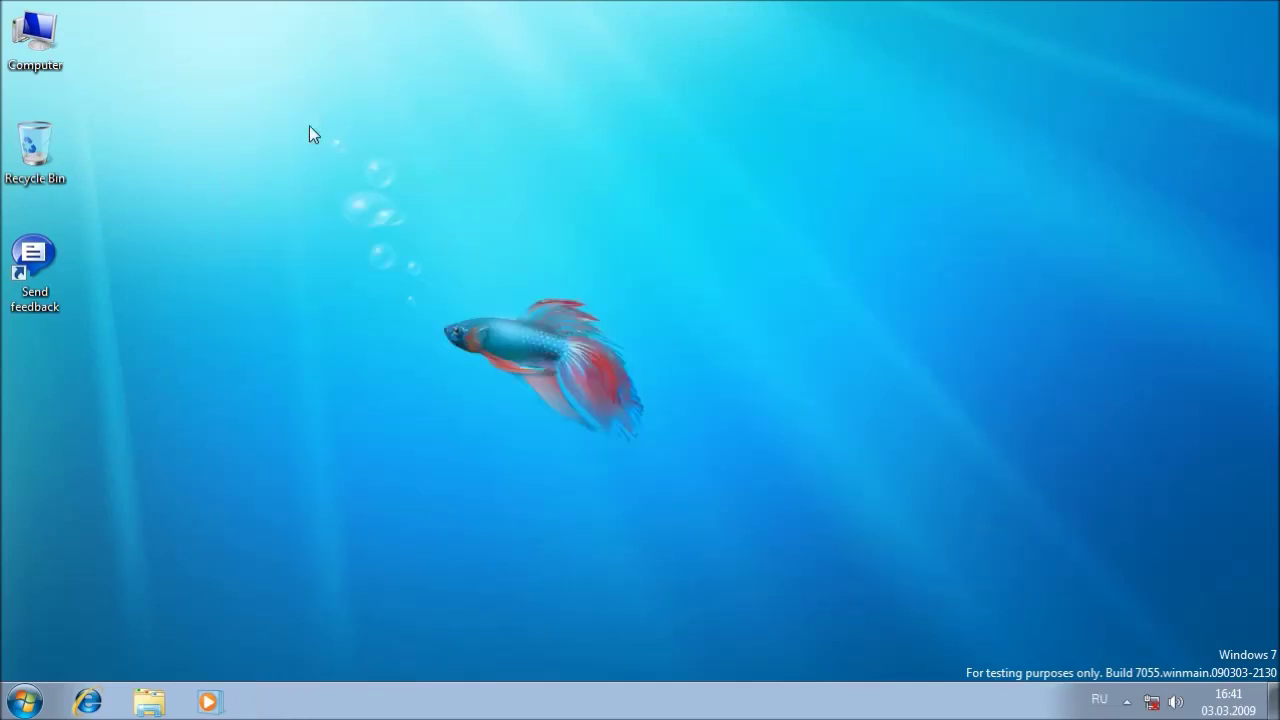
Create a sticky note reading "Тест" and delete it.
click(20, 712)
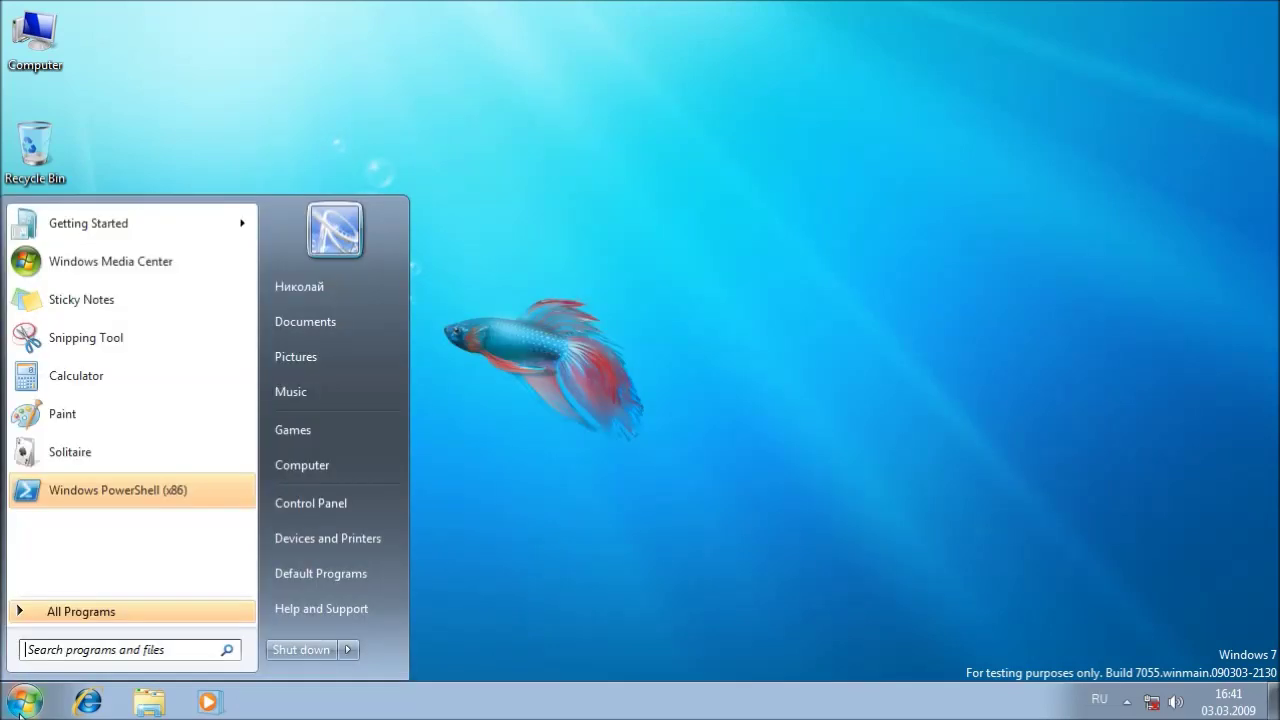
click(97, 301)
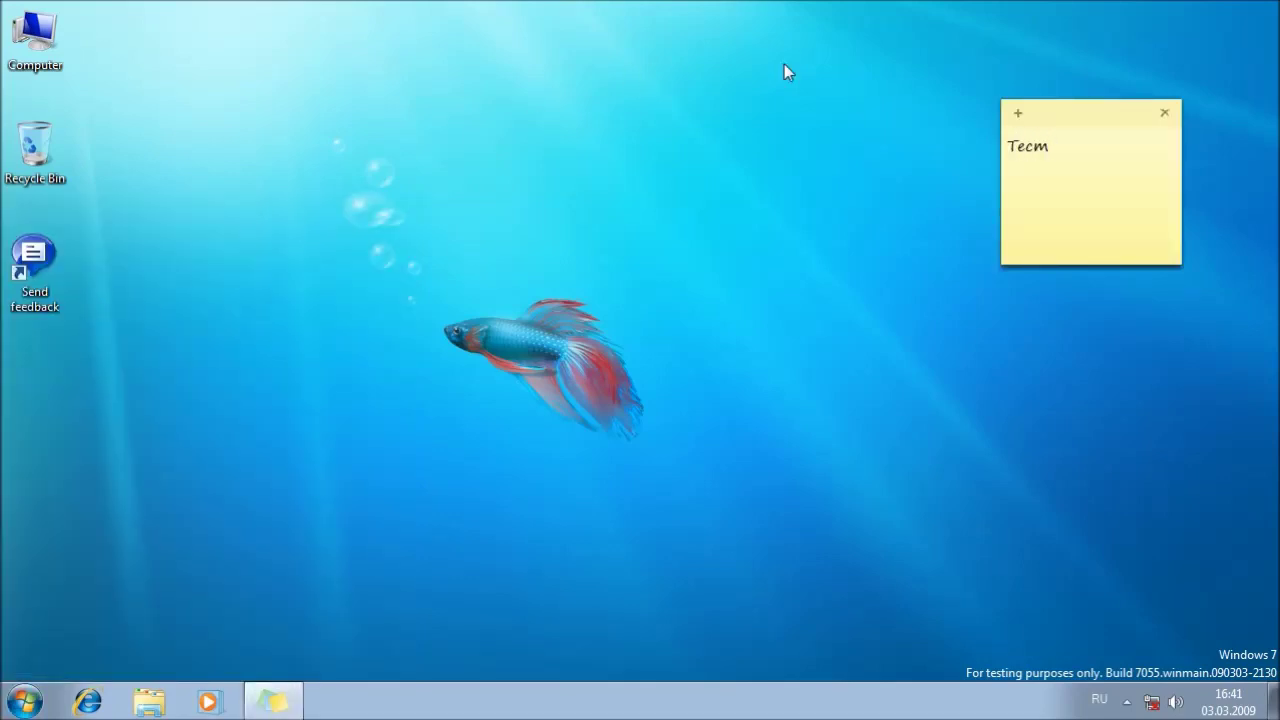
click(1164, 114)
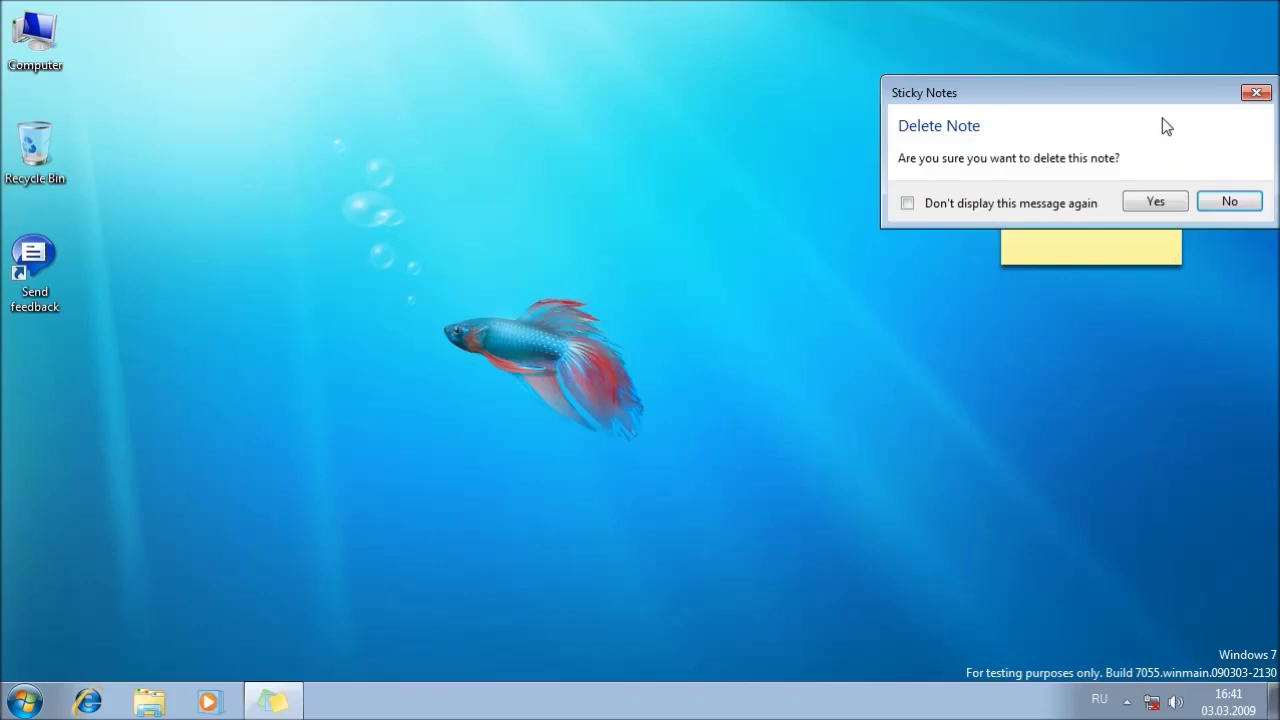
click(1156, 201)
Open Paint from the Accessories programs, look at its blank canvas window and close it.
click(4, 700)
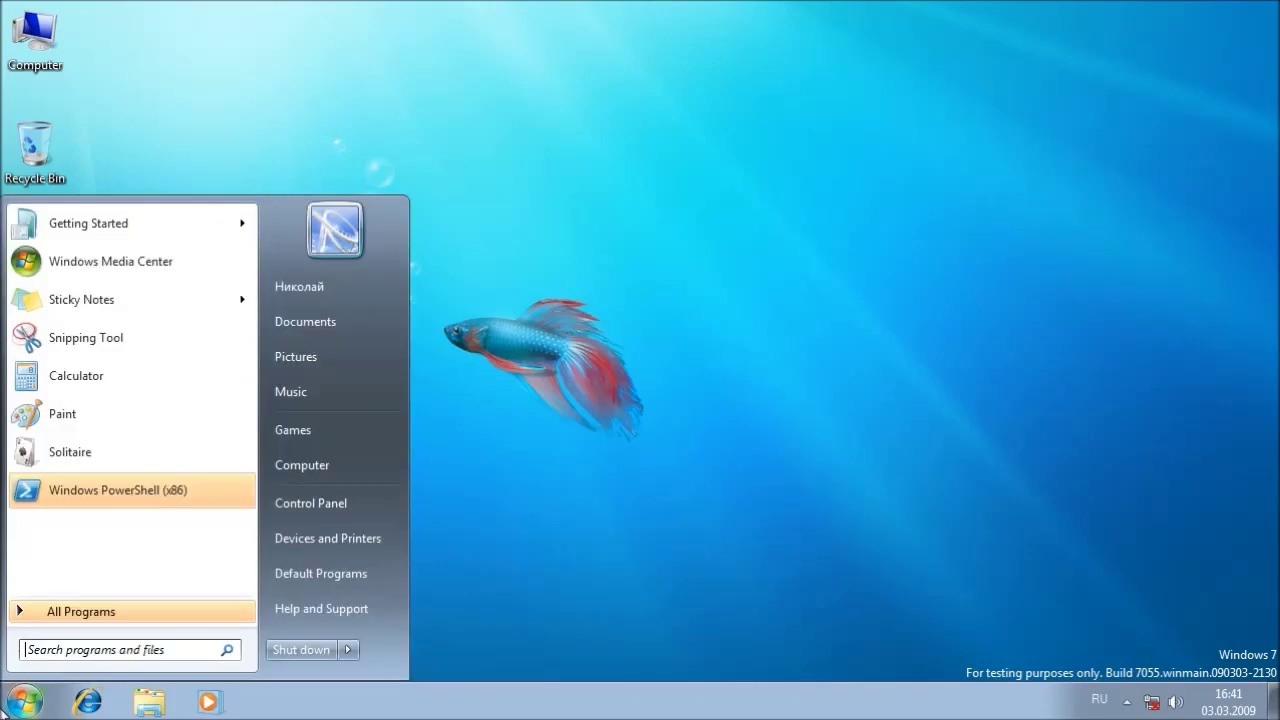
click(66, 610)
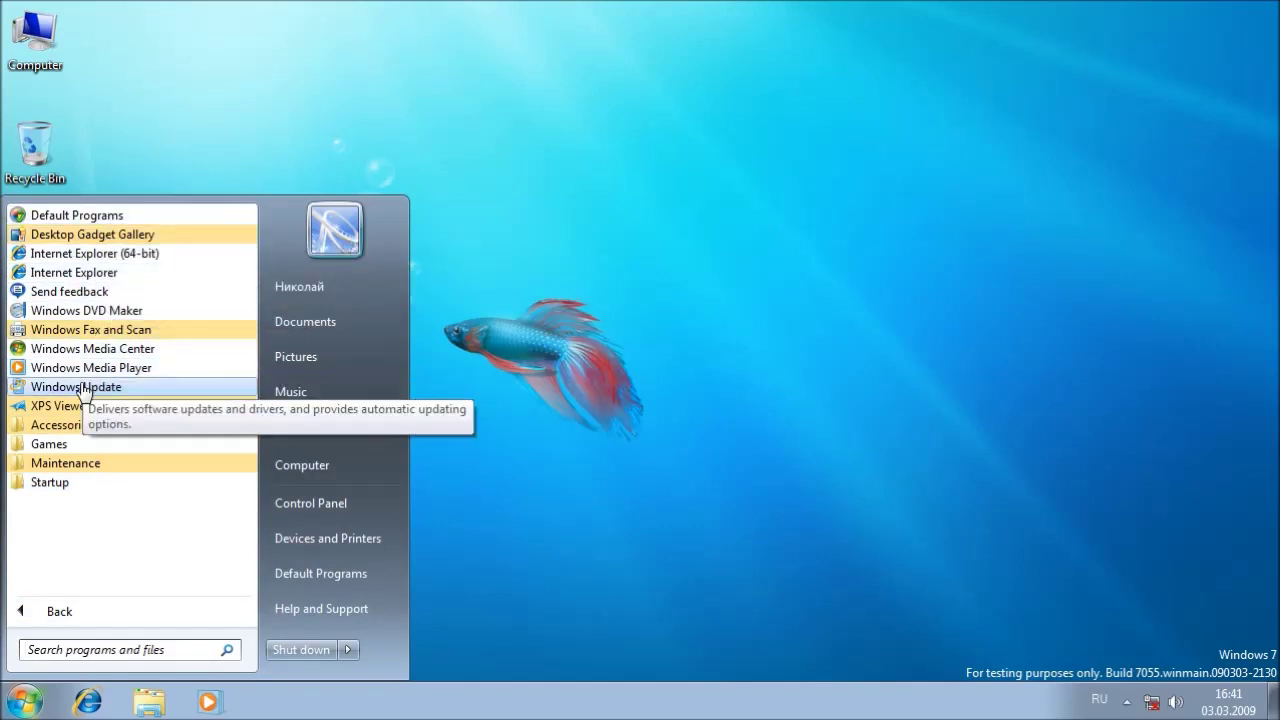
click(85, 425)
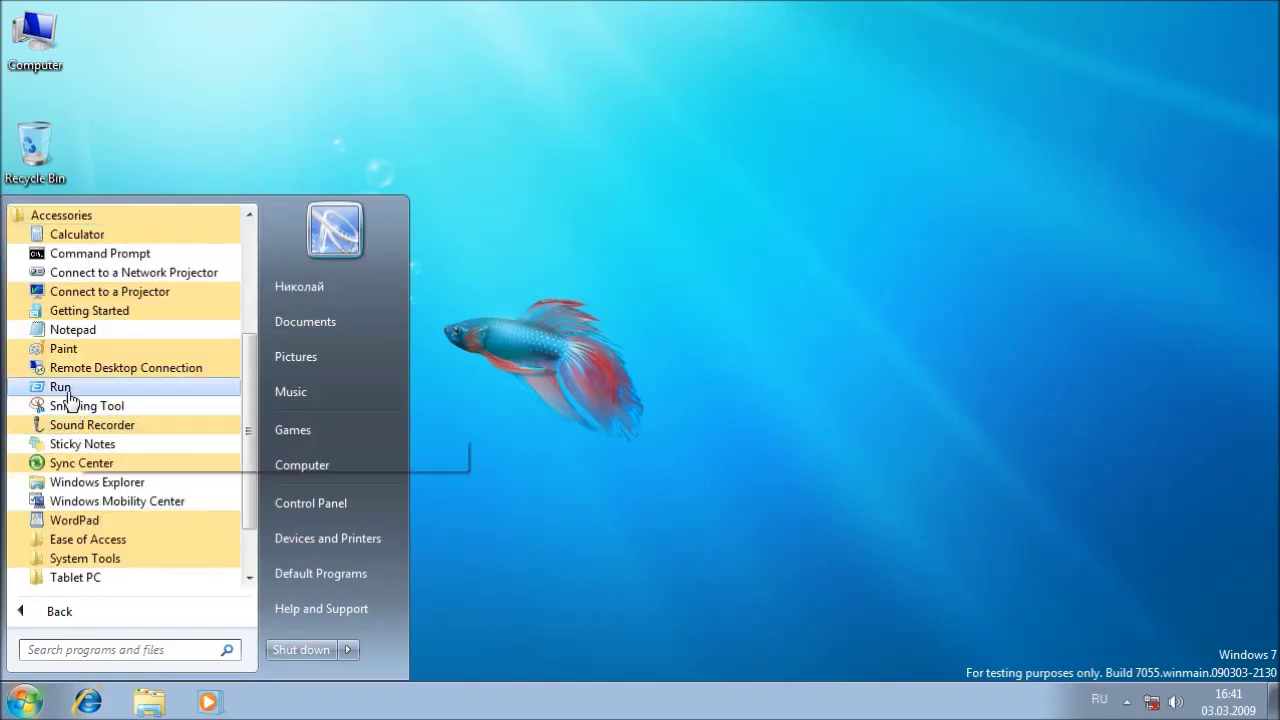
click(66, 351)
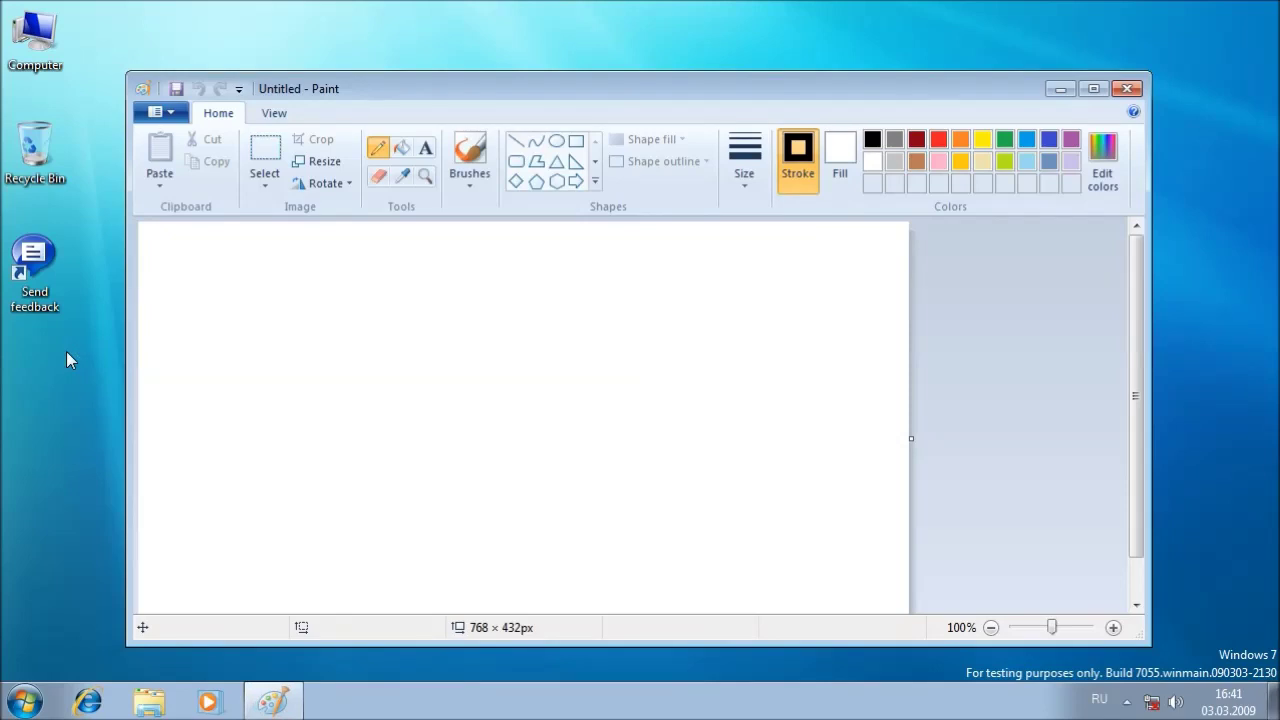
click(1127, 89)
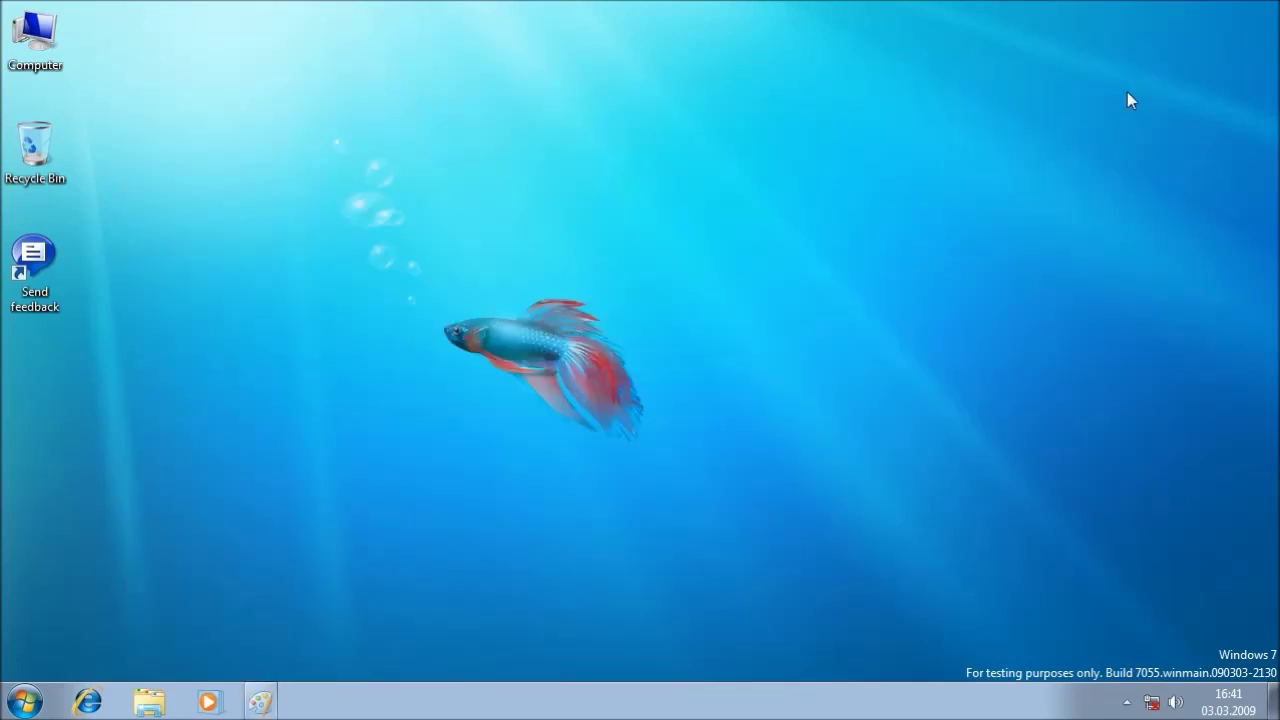
Look through the Maintenance and Games program folders and start Solitaire.
click(6, 707)
click(25, 613)
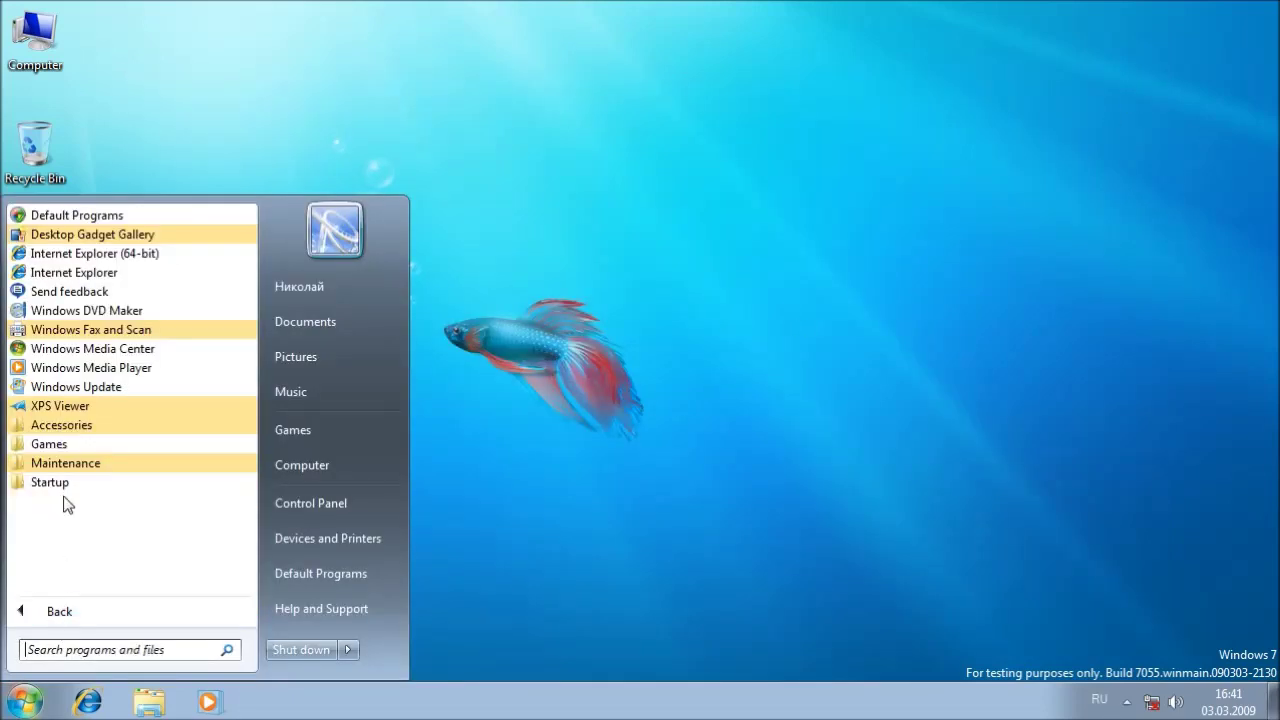
click(66, 463)
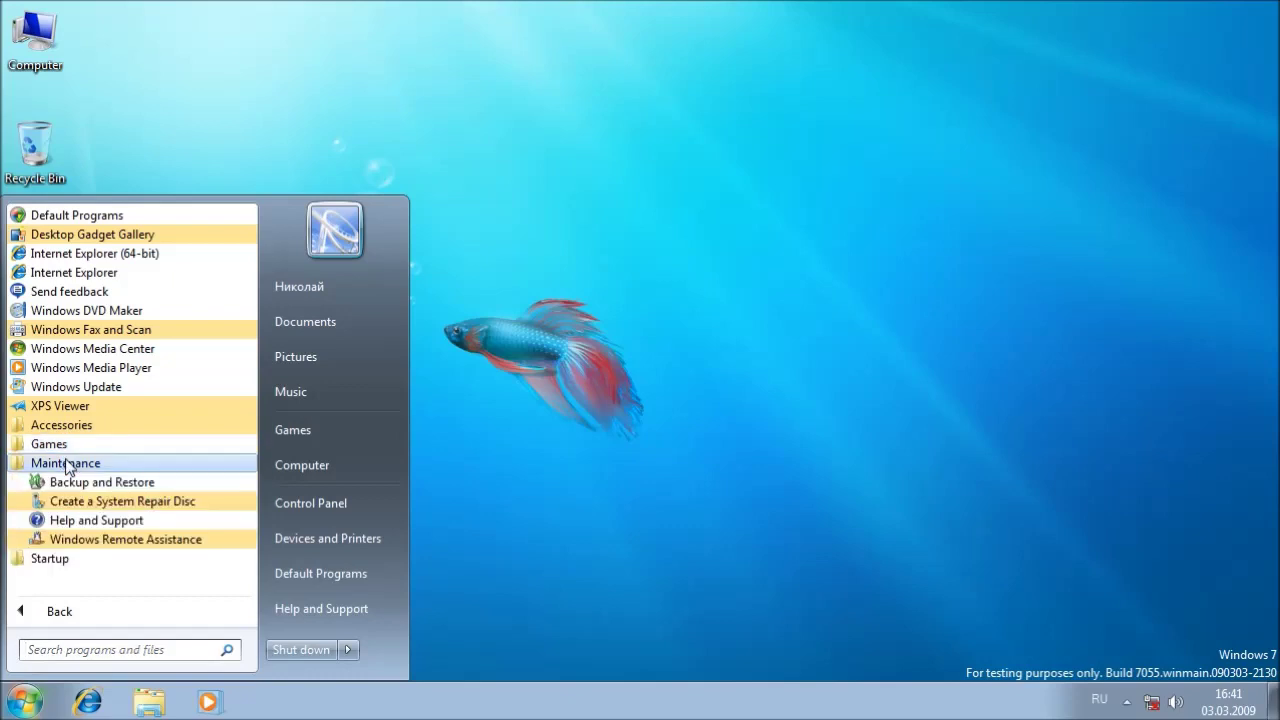
click(66, 444)
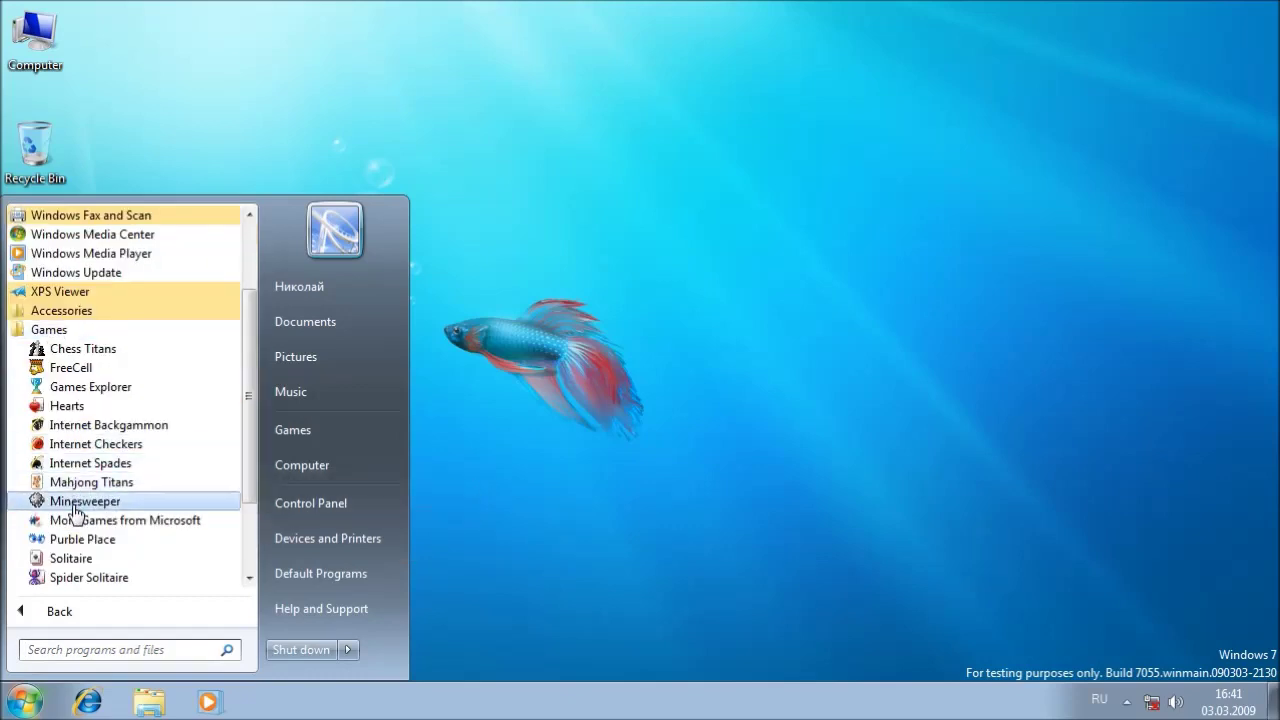
click(78, 562)
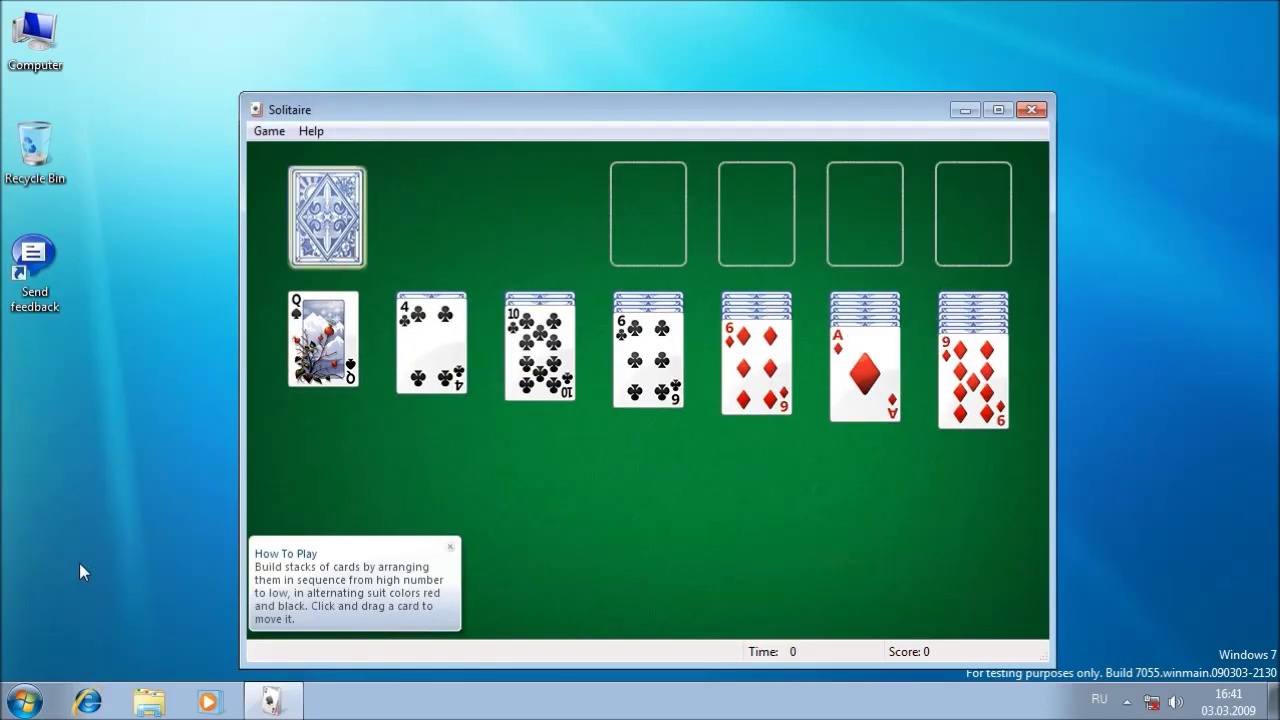
Send the ace of diamonds to a home cell in Solitaire and exit the game without saving.
double_click(885, 372)
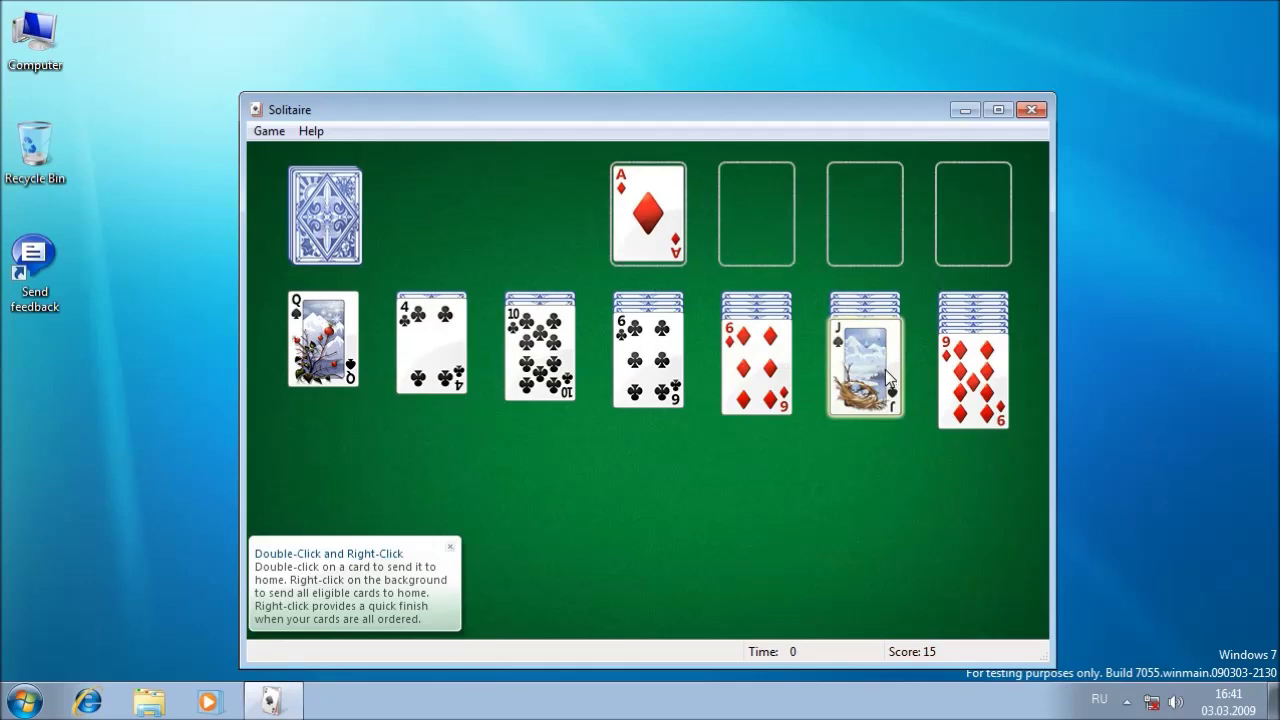
click(1032, 109)
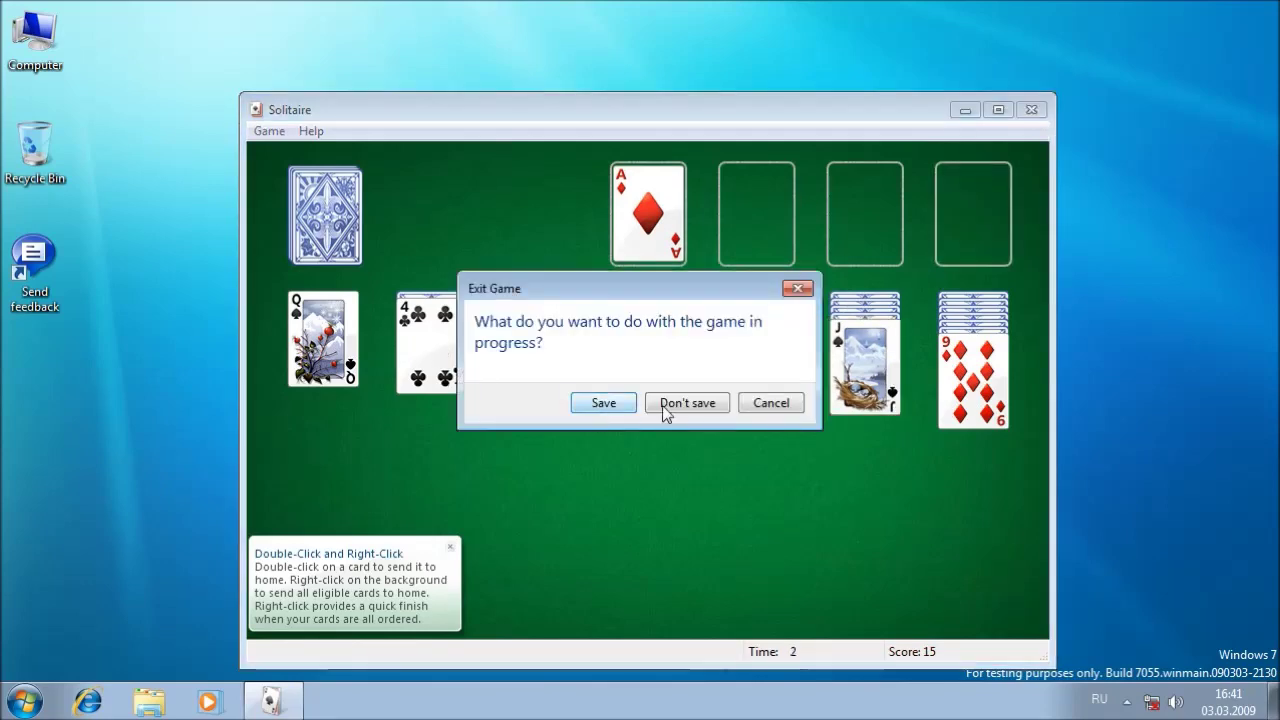
click(687, 403)
Open Windows Help and Support, look at its start page and close it.
click(24, 700)
click(291, 621)
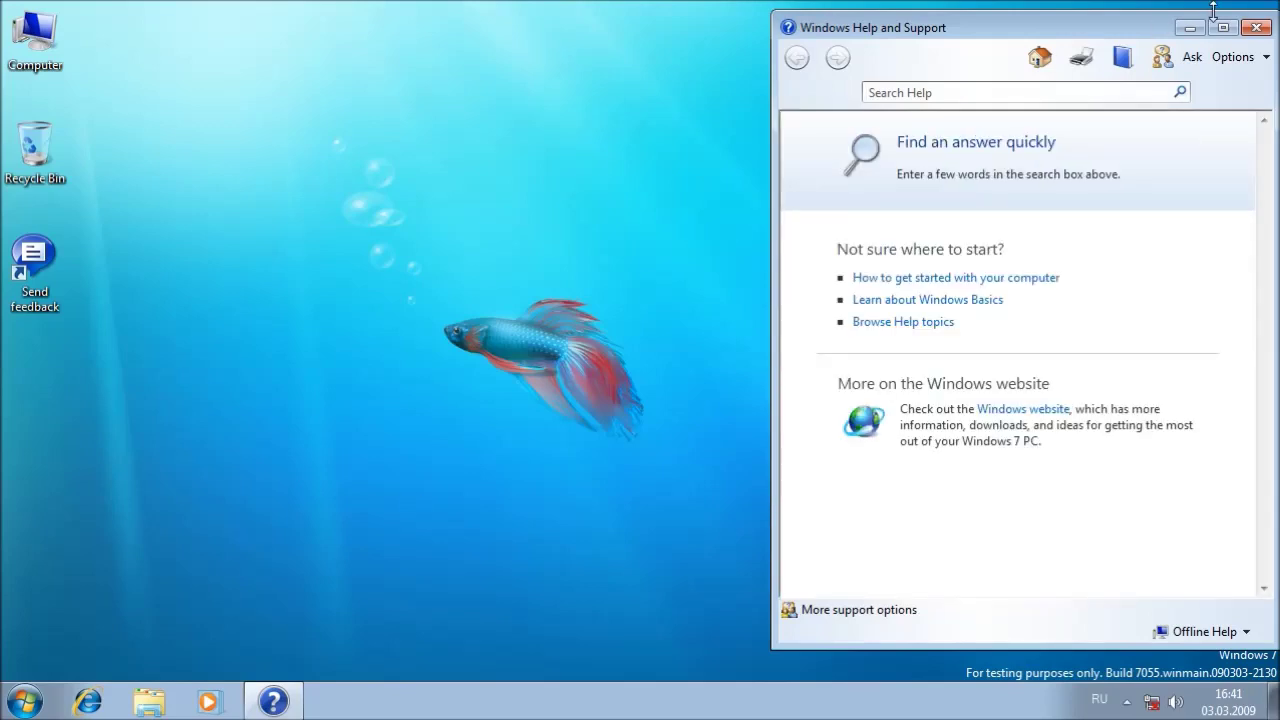
click(1256, 28)
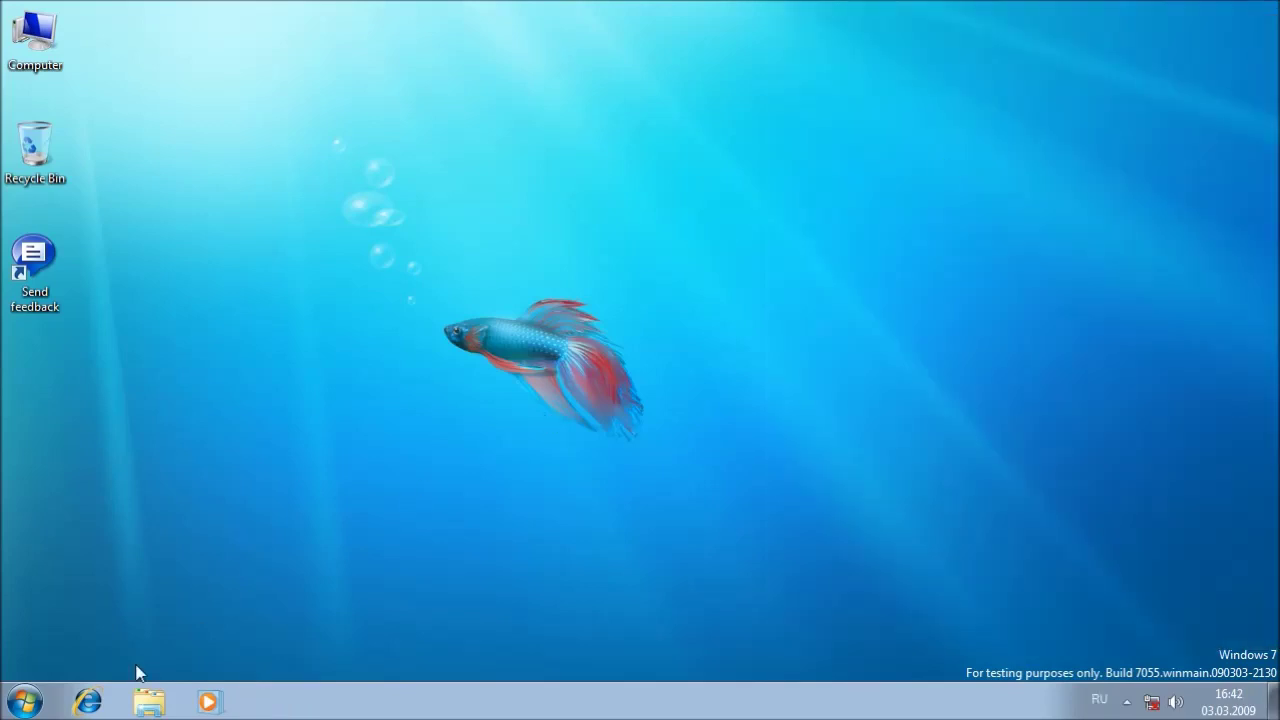
Look through the Control Panel items and the account picture choices under User Accounts, and close Control Panel without changing the picture.
click(24, 702)
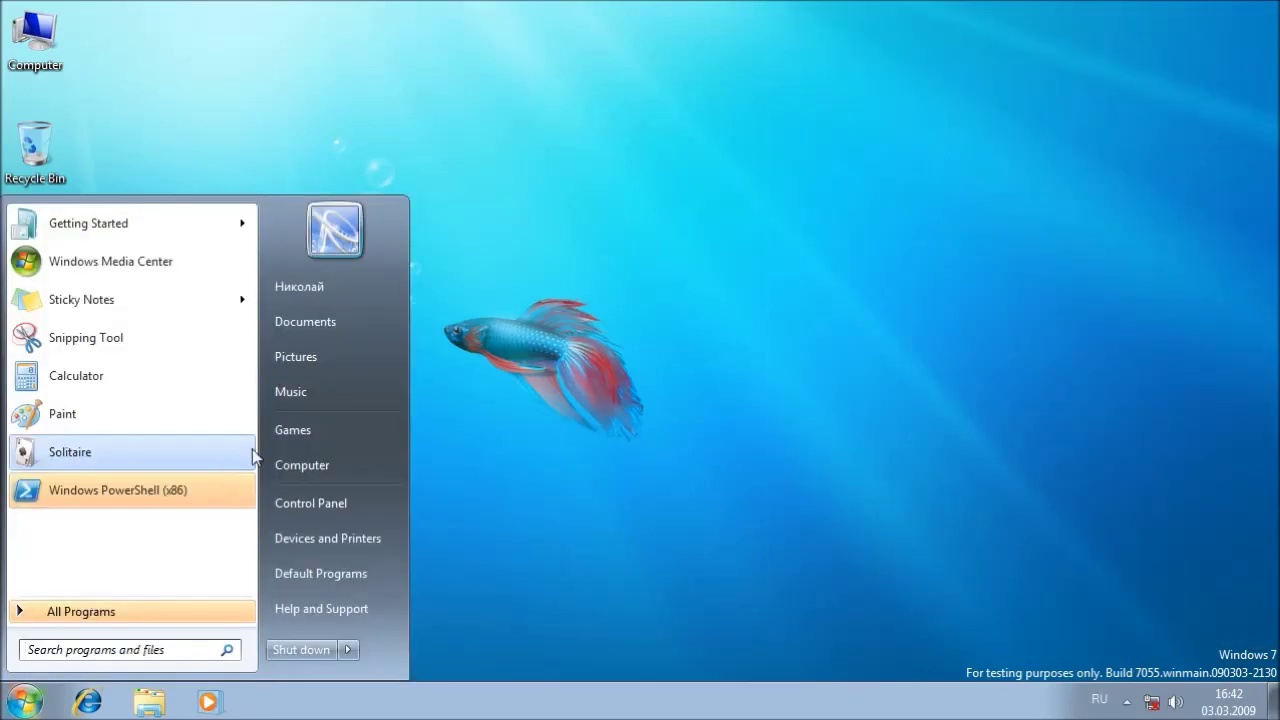
click(301, 500)
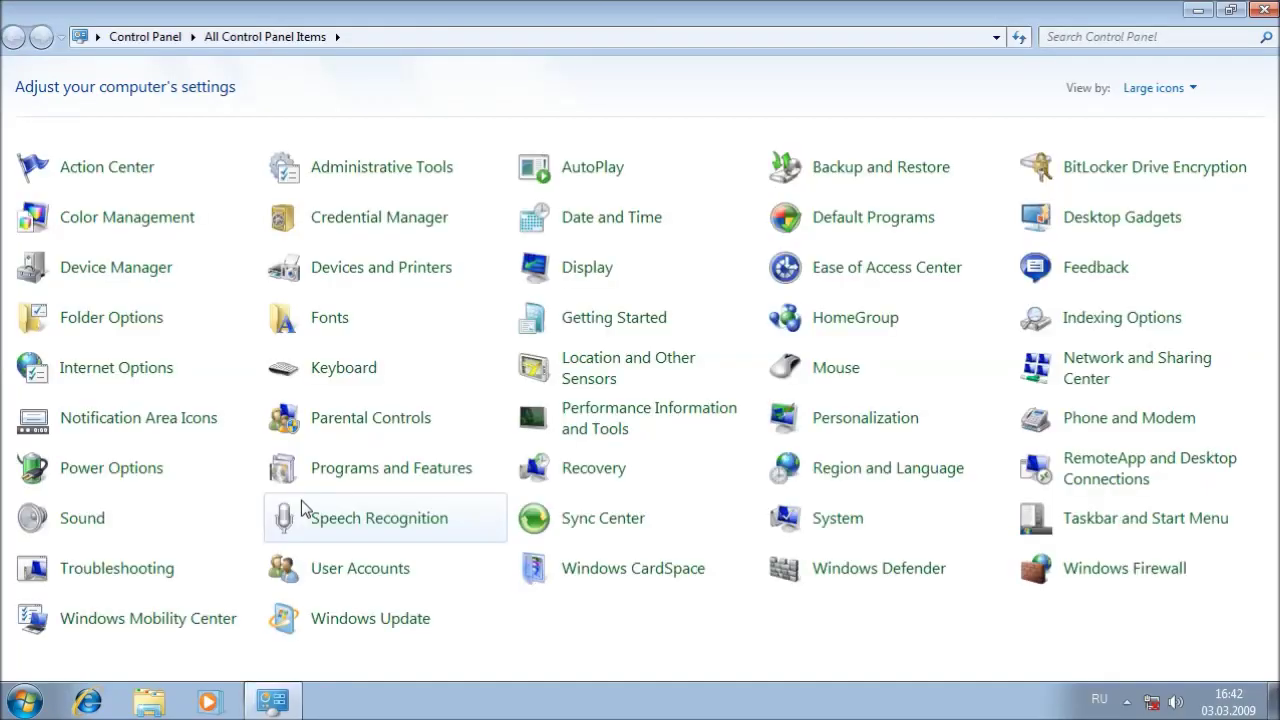
click(349, 582)
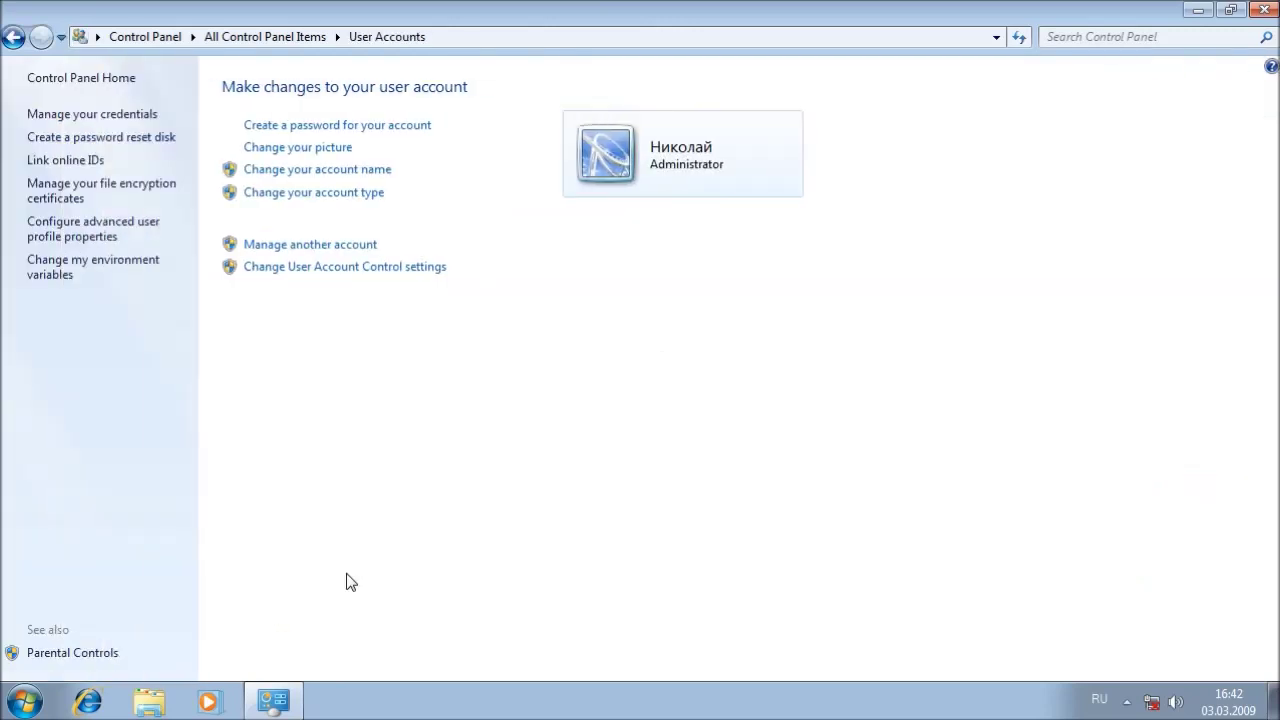
click(303, 149)
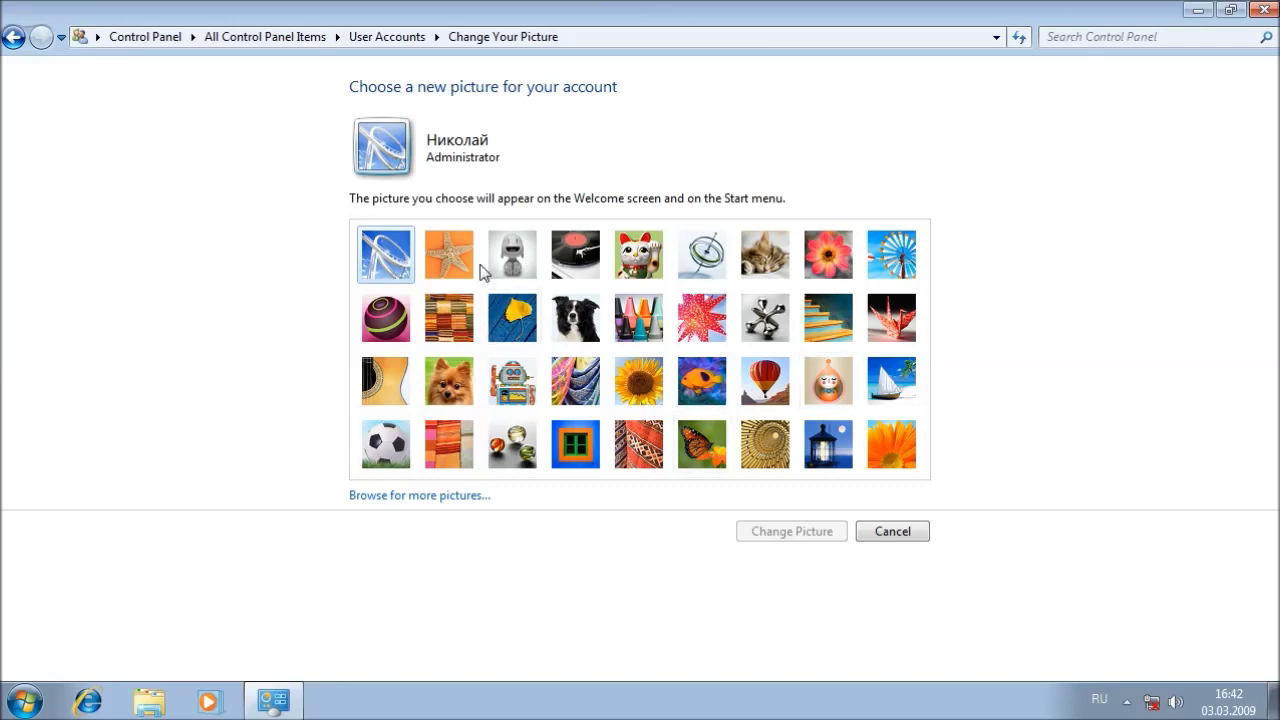
click(14, 37)
click(14, 37)
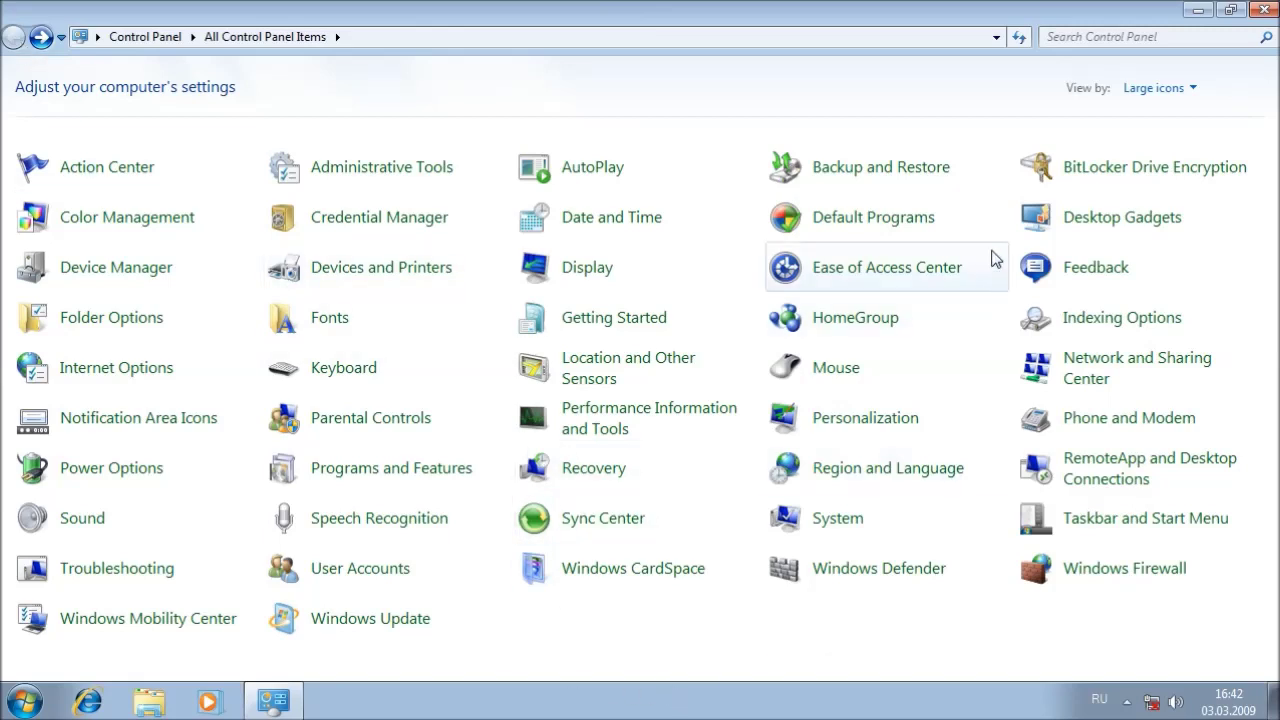
click(1263, 9)
Apply the Architecture Aero theme in the desktop personalization settings and view the resulting desktop.
right_click(1073, 156)
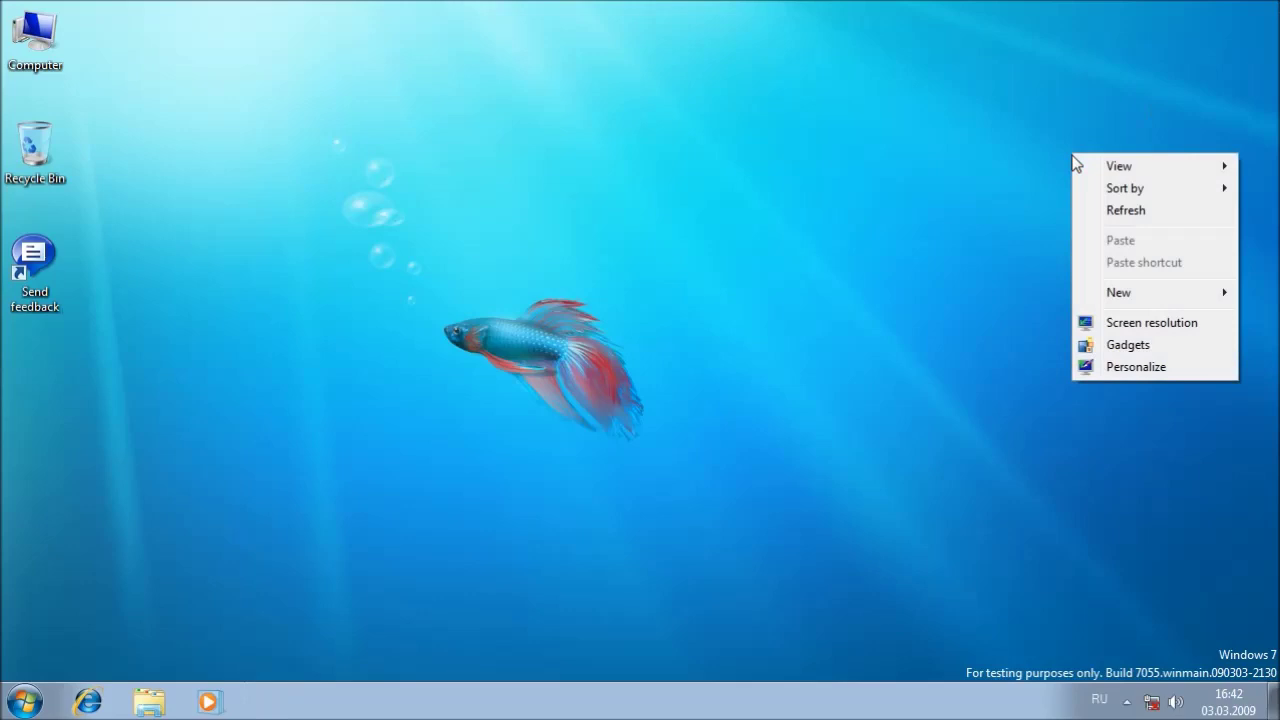
click(1108, 366)
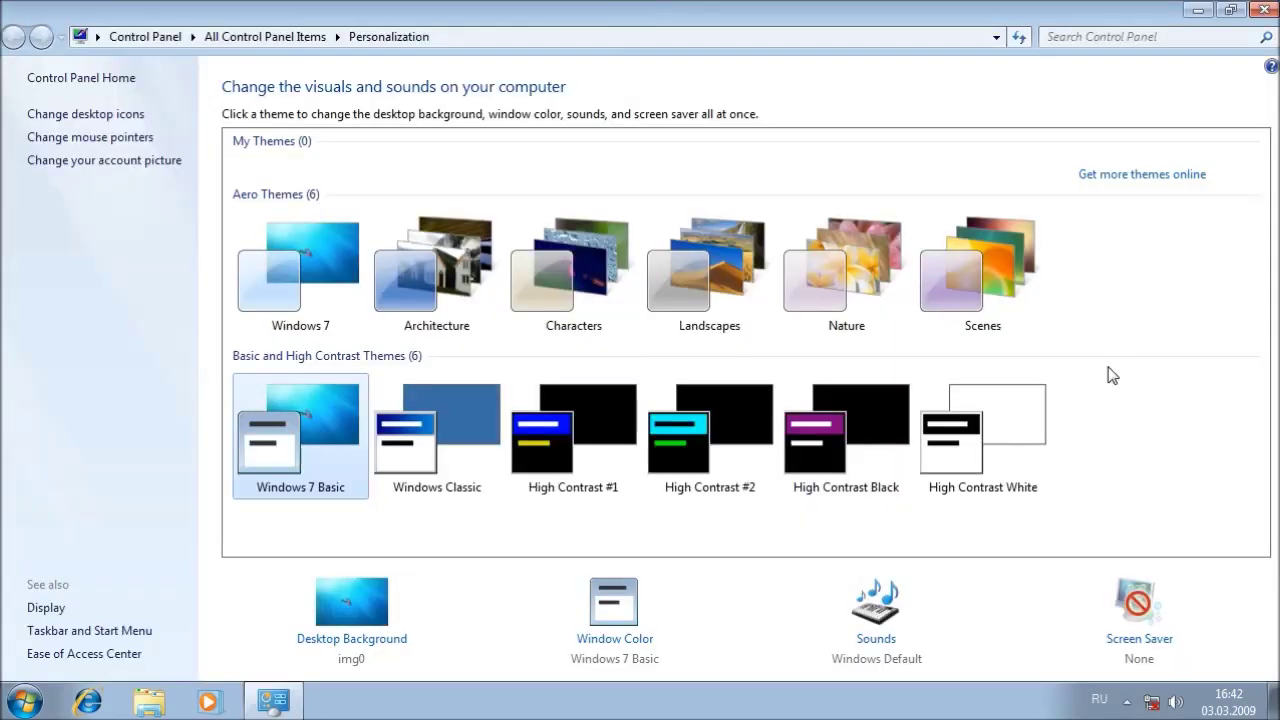
click(460, 275)
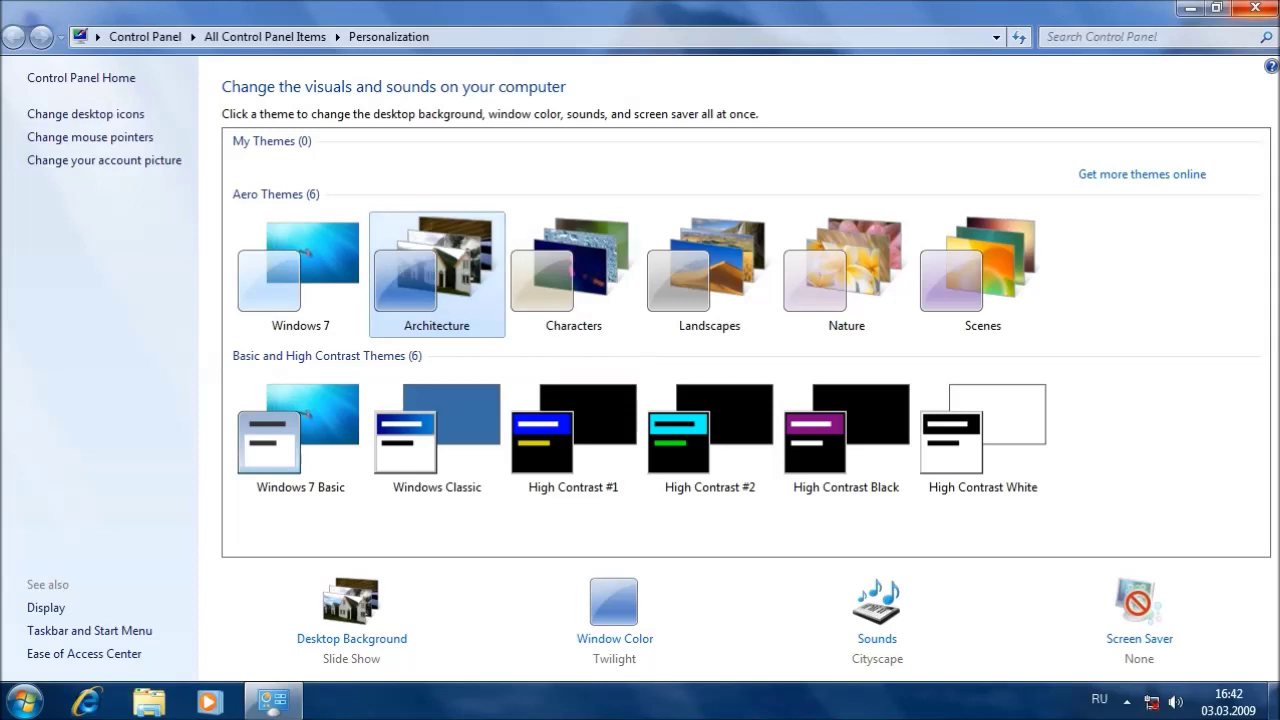
click(1256, 8)
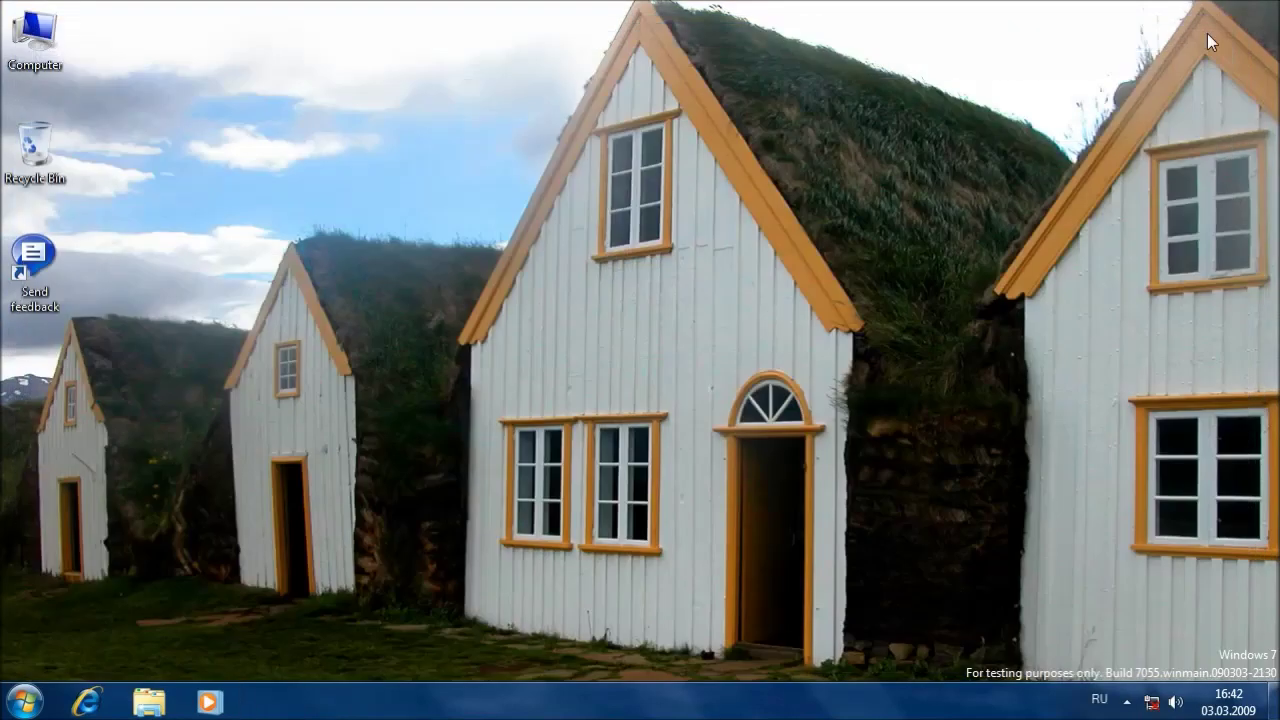
Switch the desktop to the Characters Aero theme and close the personalization window to view it.
right_click(939, 182)
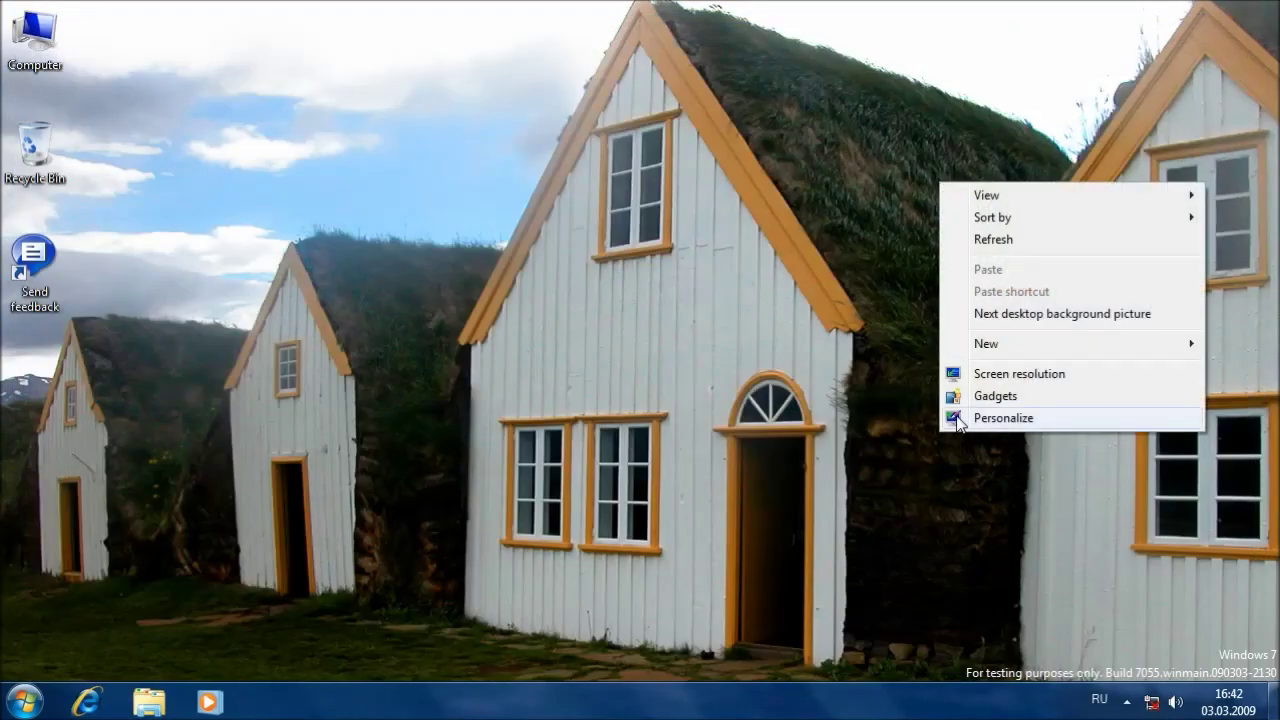
click(955, 418)
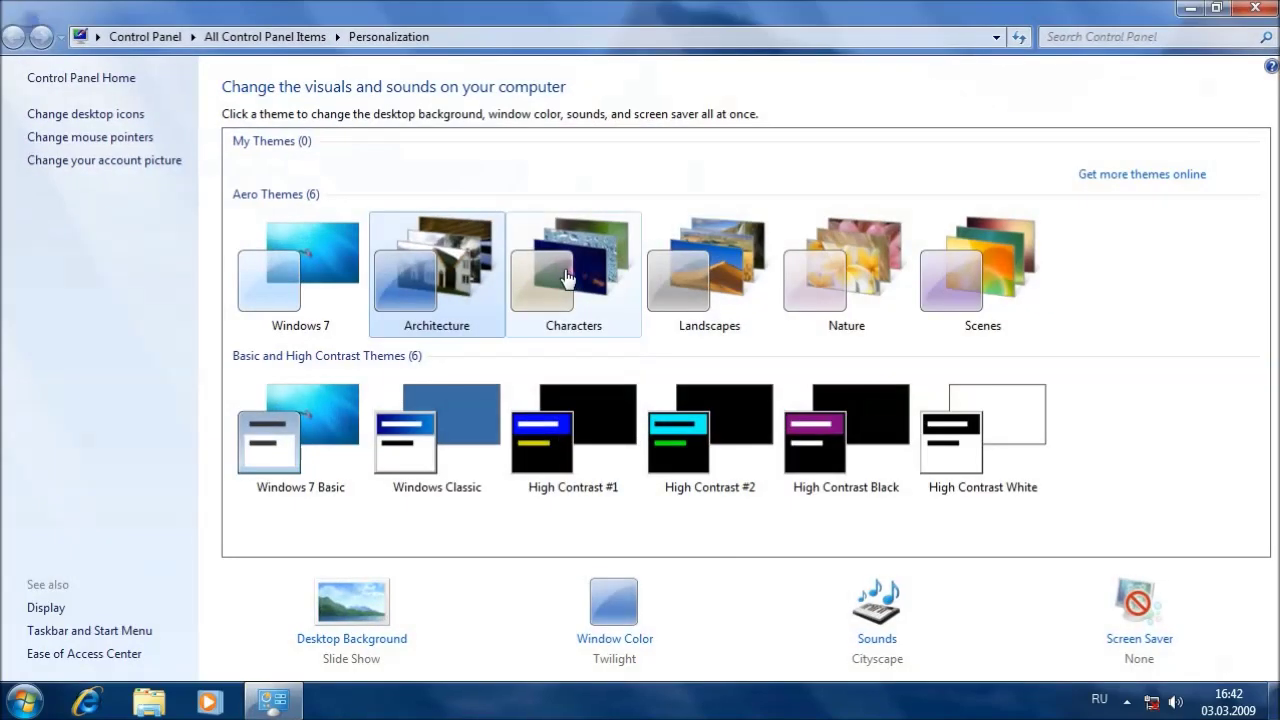
click(566, 278)
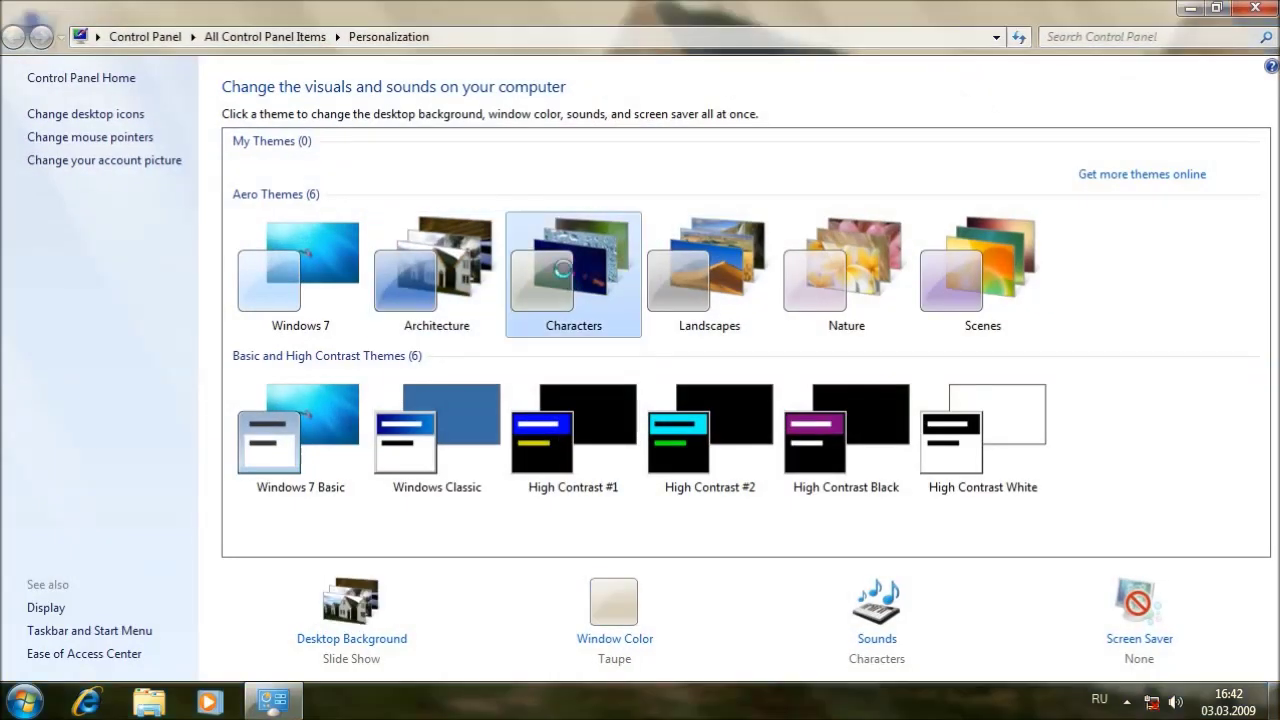
click(1264, 8)
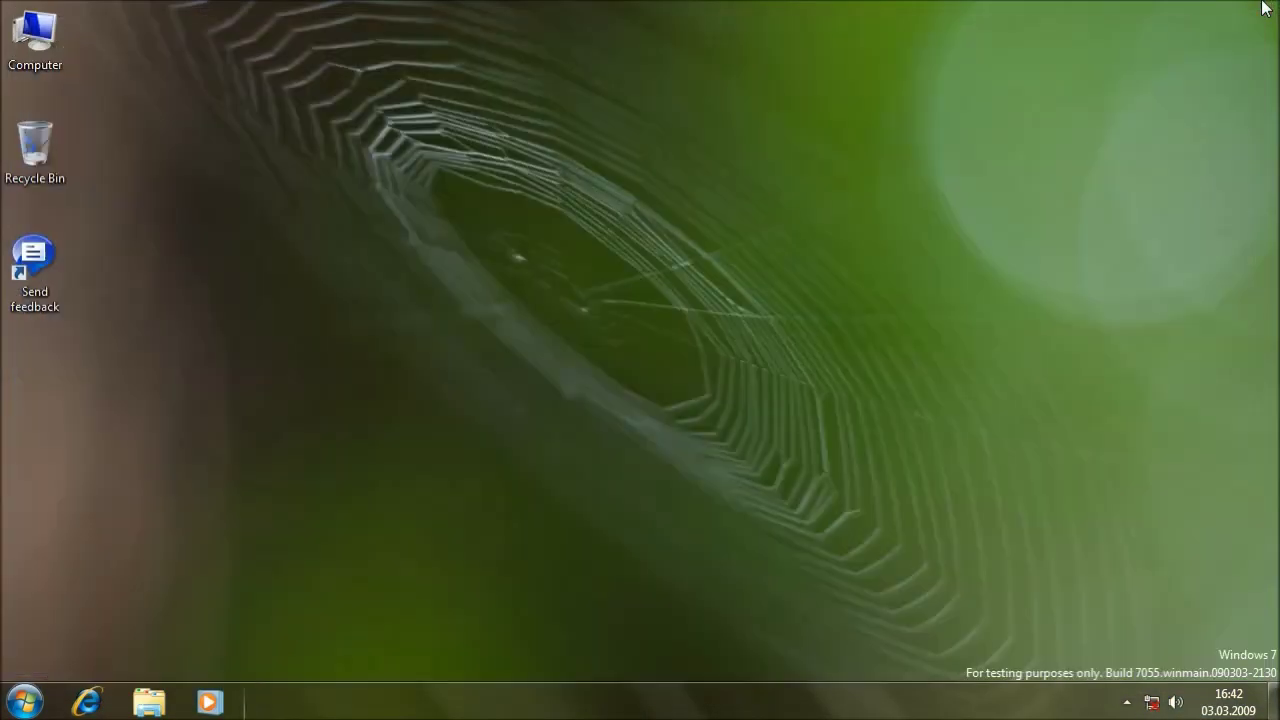
Change the desktop theme to Landscapes from the Aero themes and return to the desktop.
right_click(908, 321)
click(944, 555)
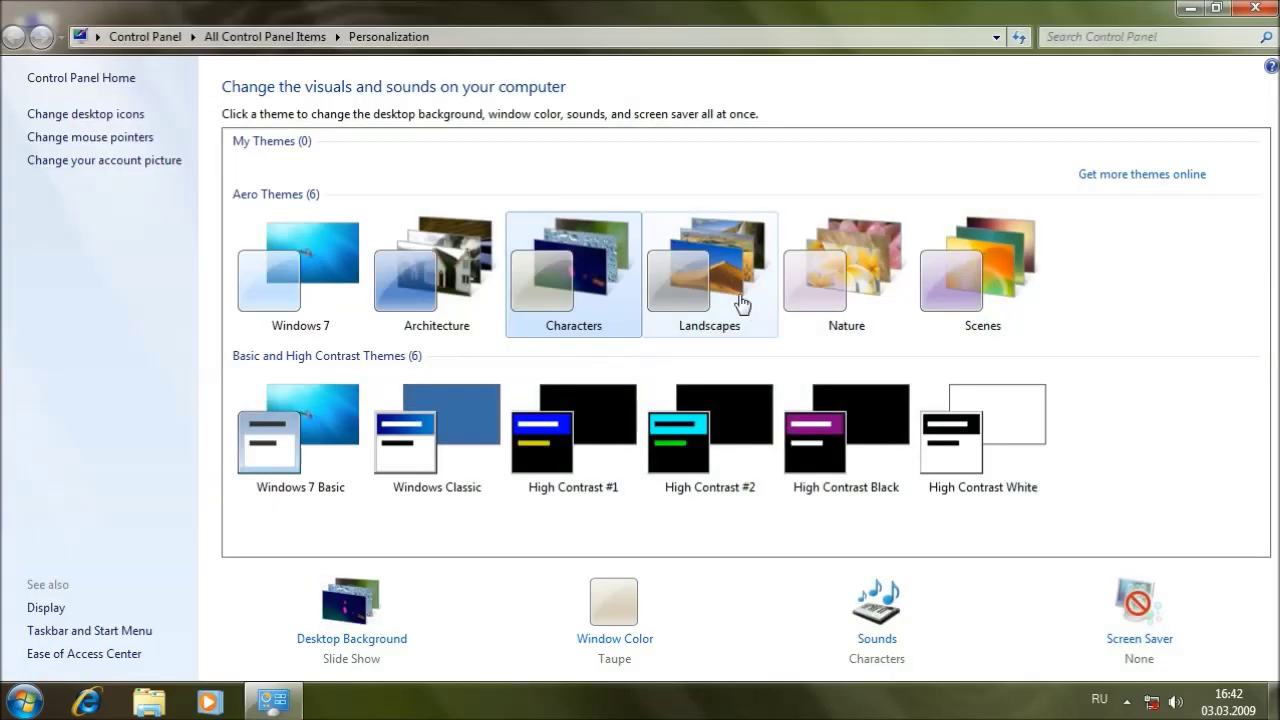
click(738, 300)
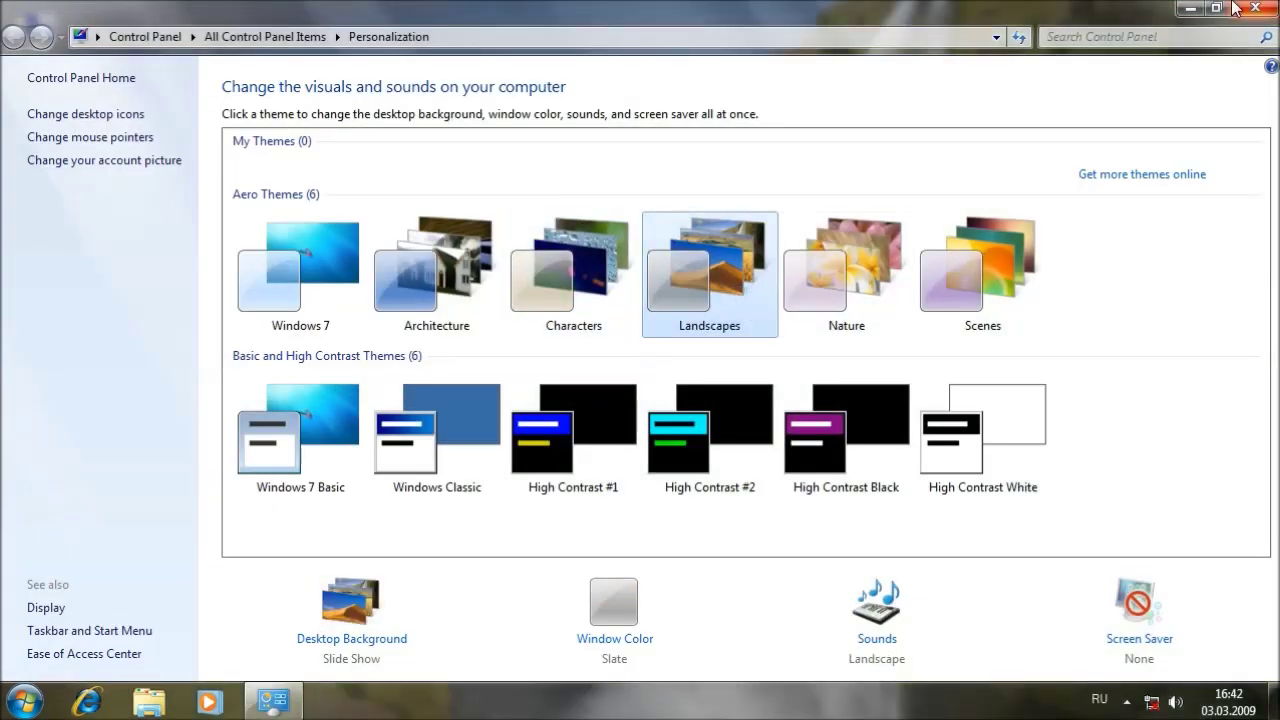
click(1252, 9)
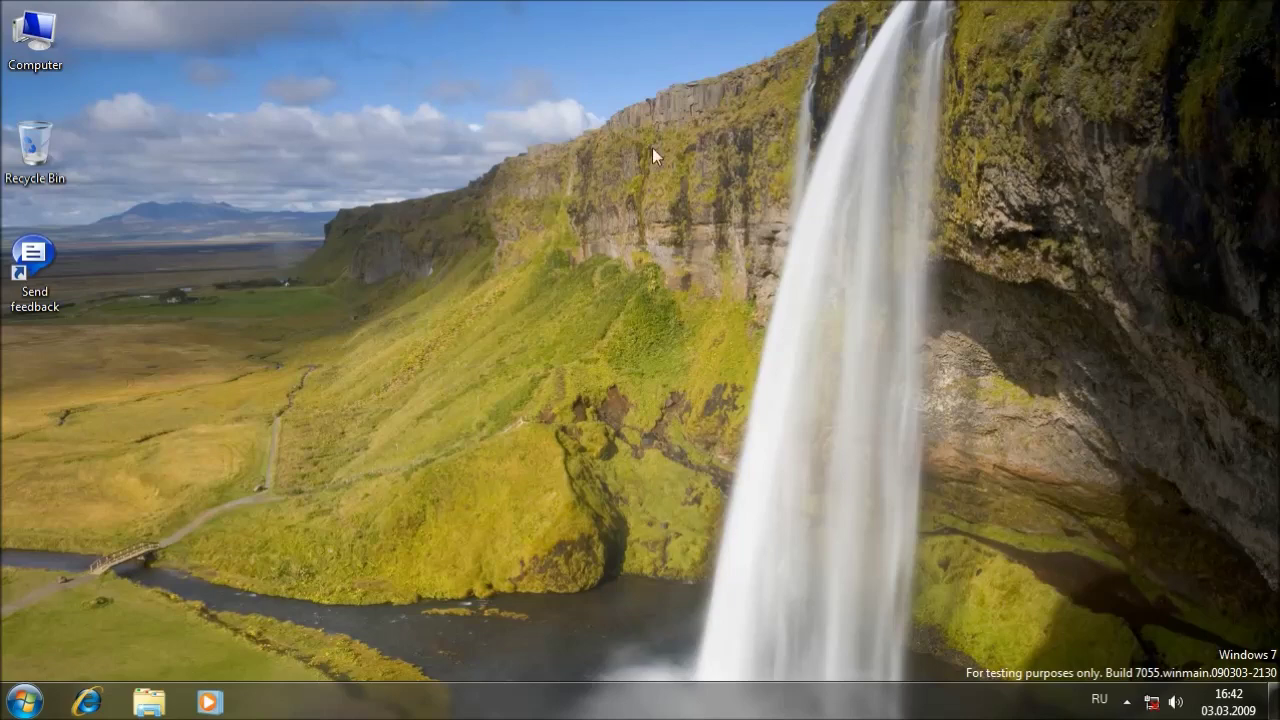
Apply the Nature Aero theme and close the personalization window to see its desktop background.
right_click(607, 257)
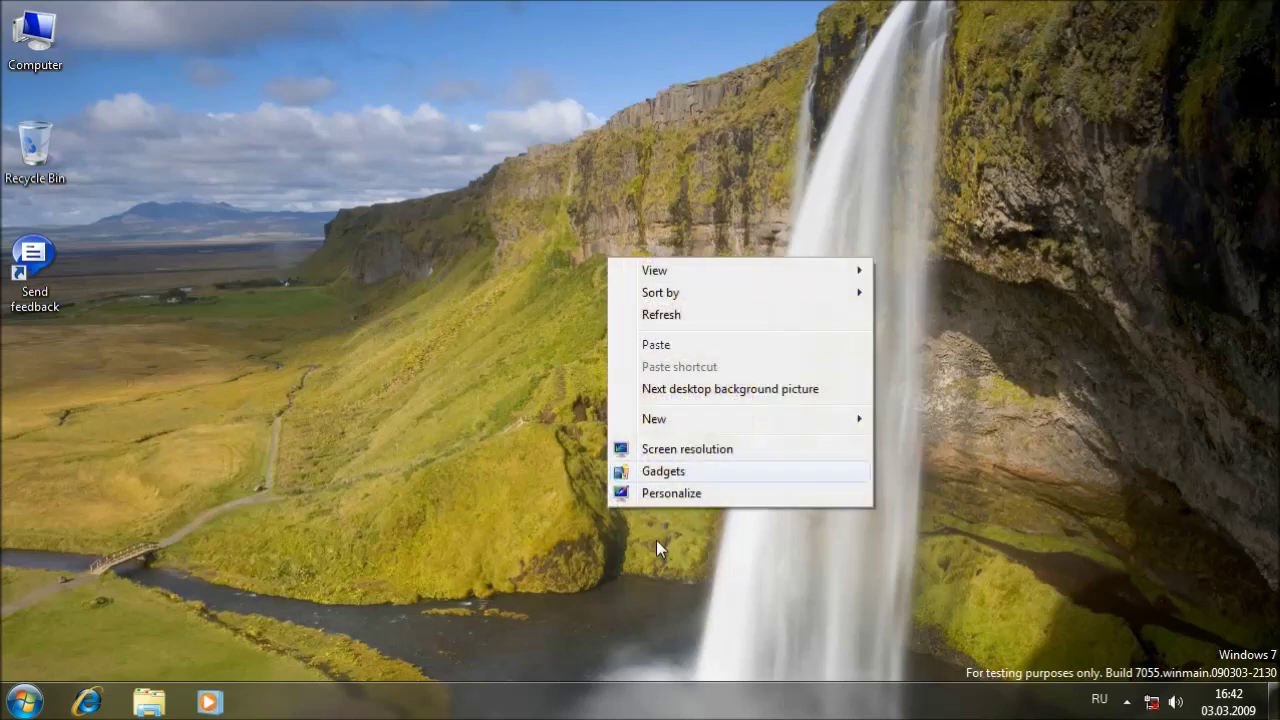
click(699, 495)
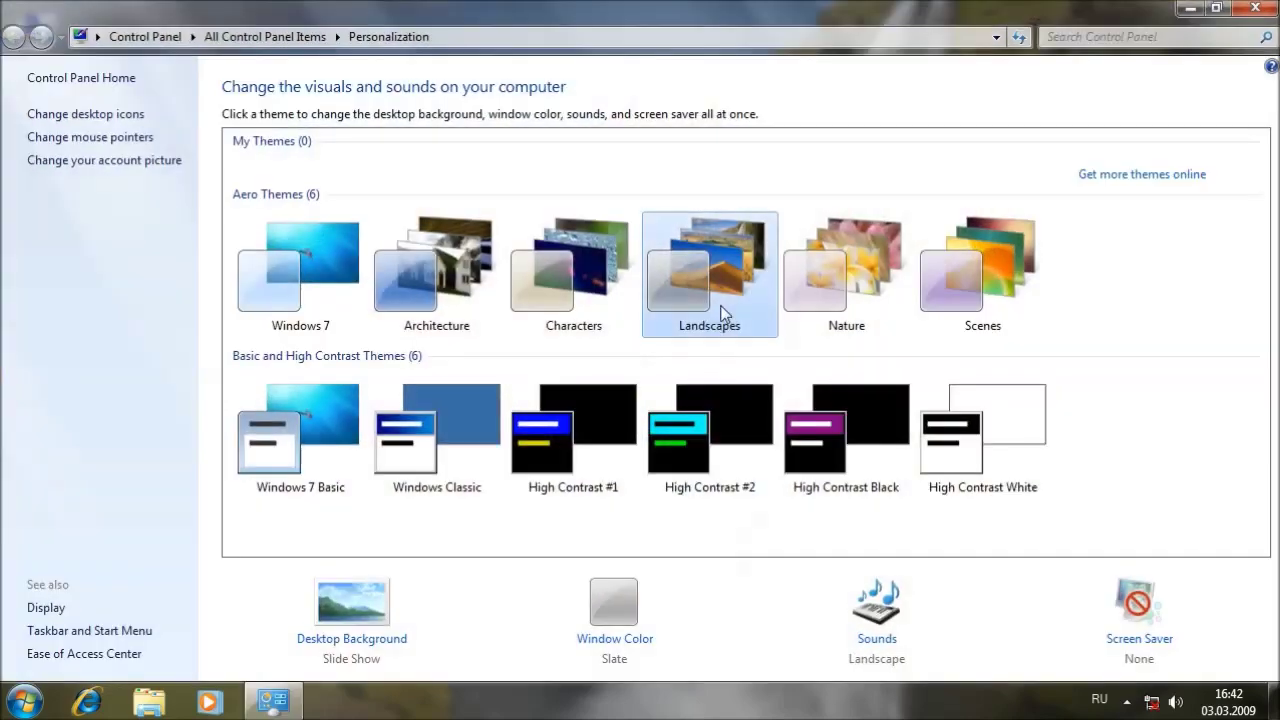
click(816, 290)
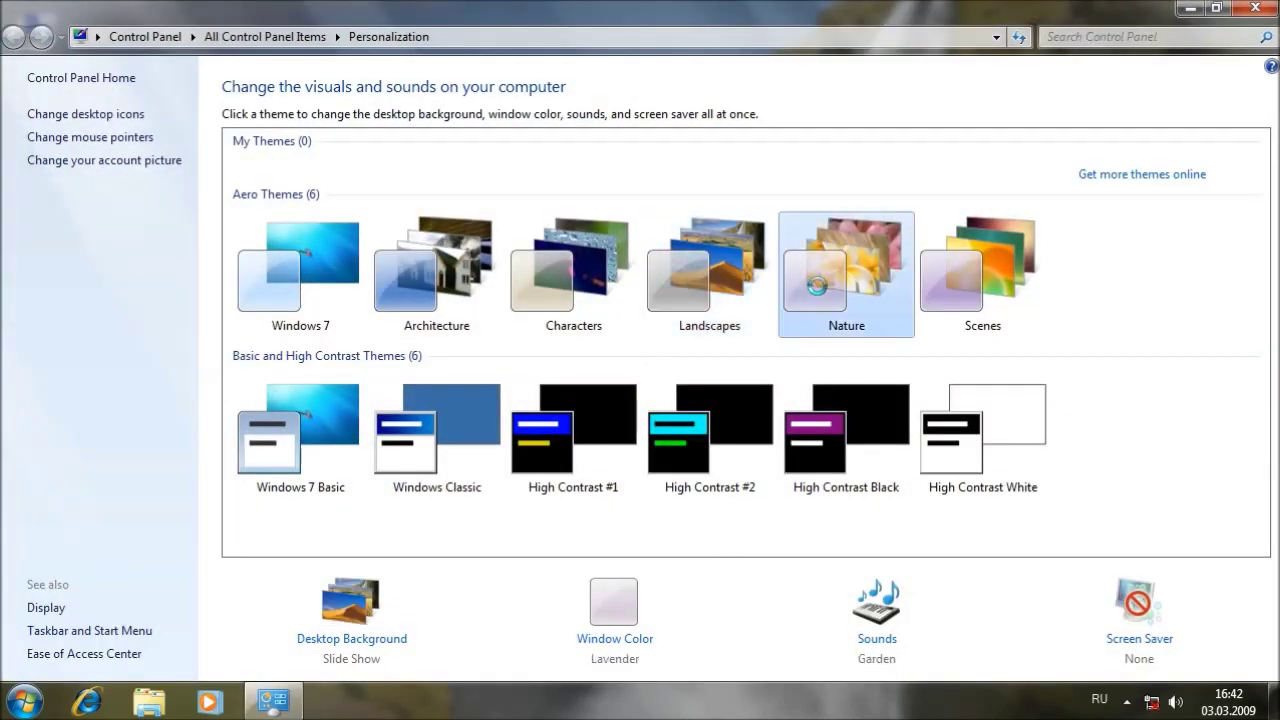
click(1252, 9)
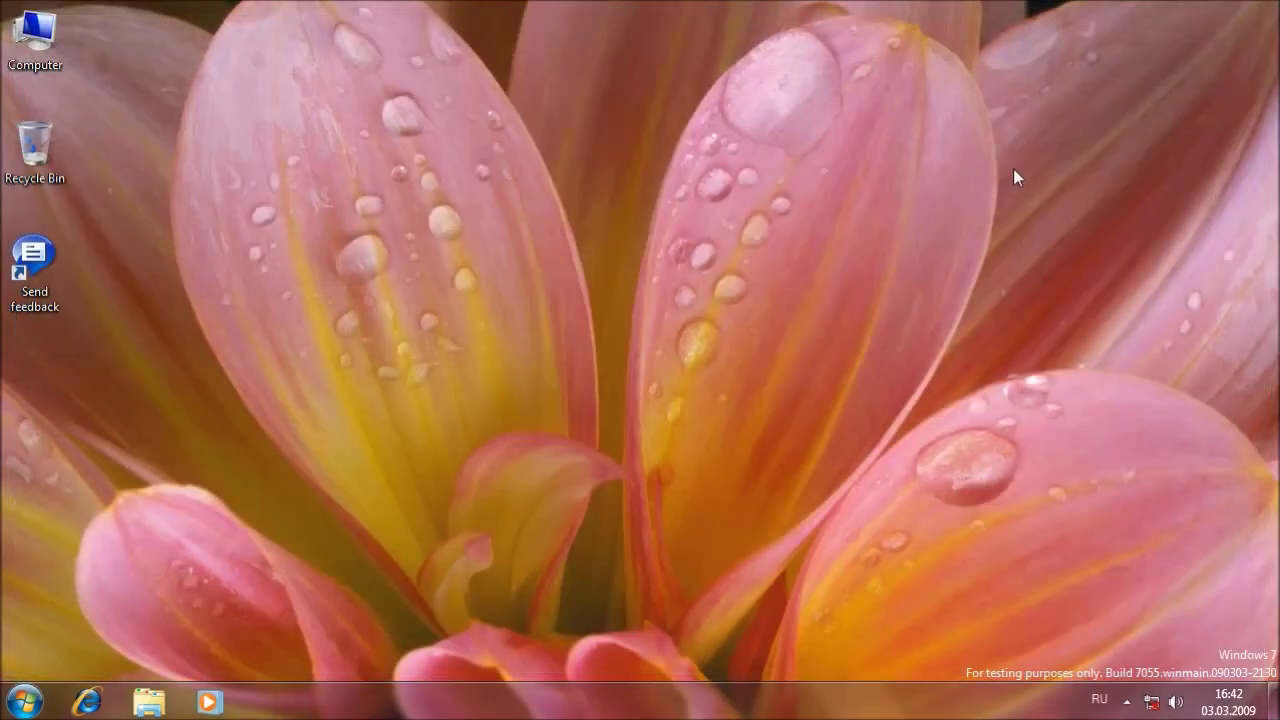
Set the Scenes Aero theme as the current theme and view the desktop with it.
right_click(1013, 170)
click(1080, 405)
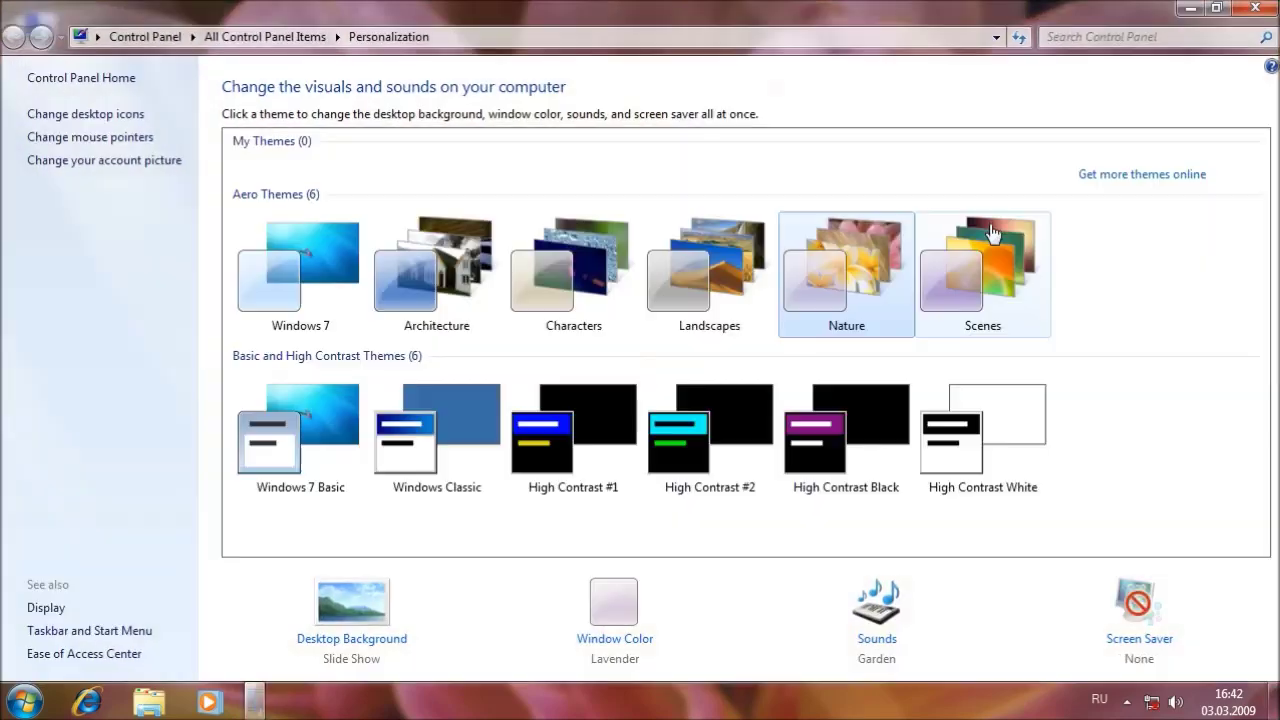
click(982, 228)
click(1262, 8)
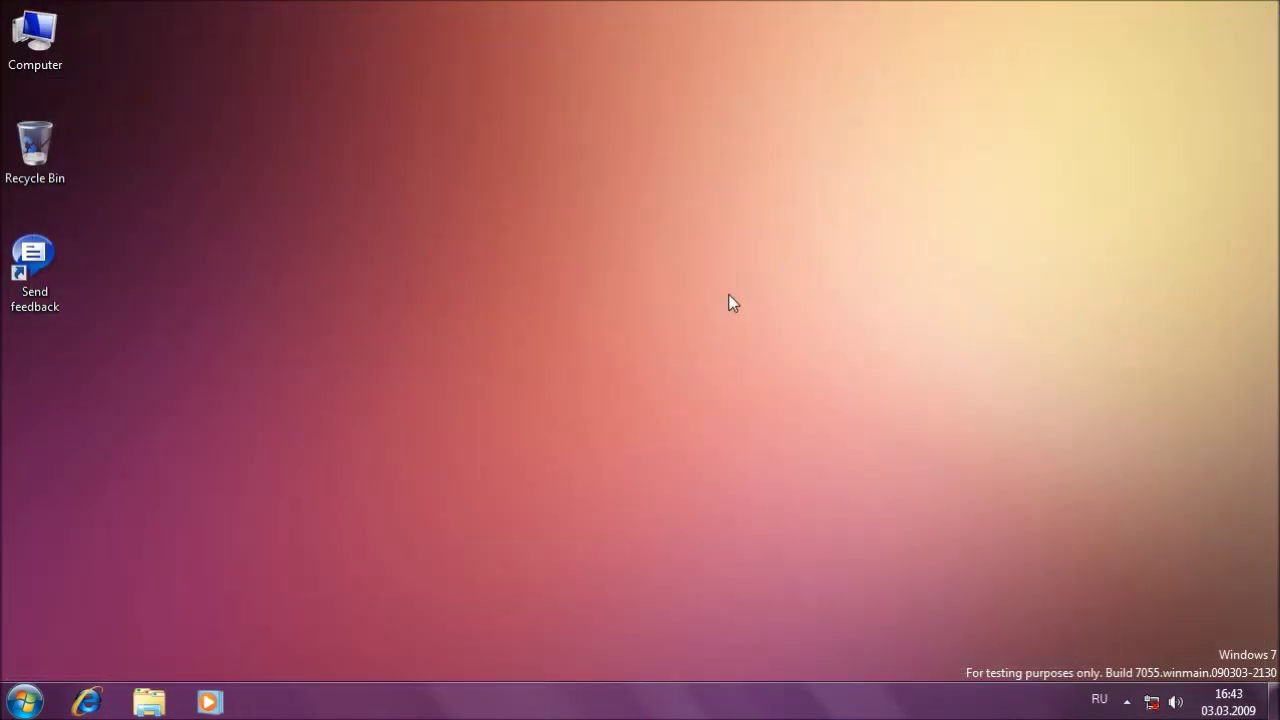
Restore the Windows 7 Basic theme in the personalization settings and close the window.
right_click(729, 297)
click(774, 528)
click(323, 437)
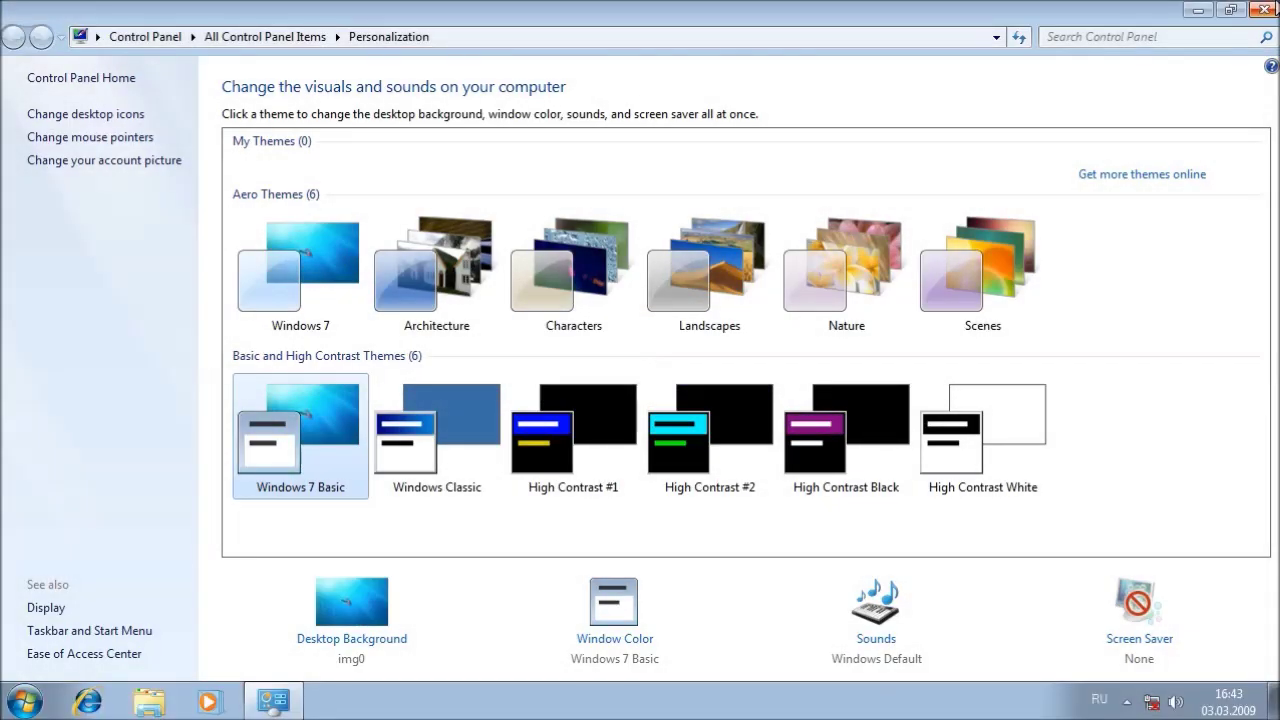
click(1272, 10)
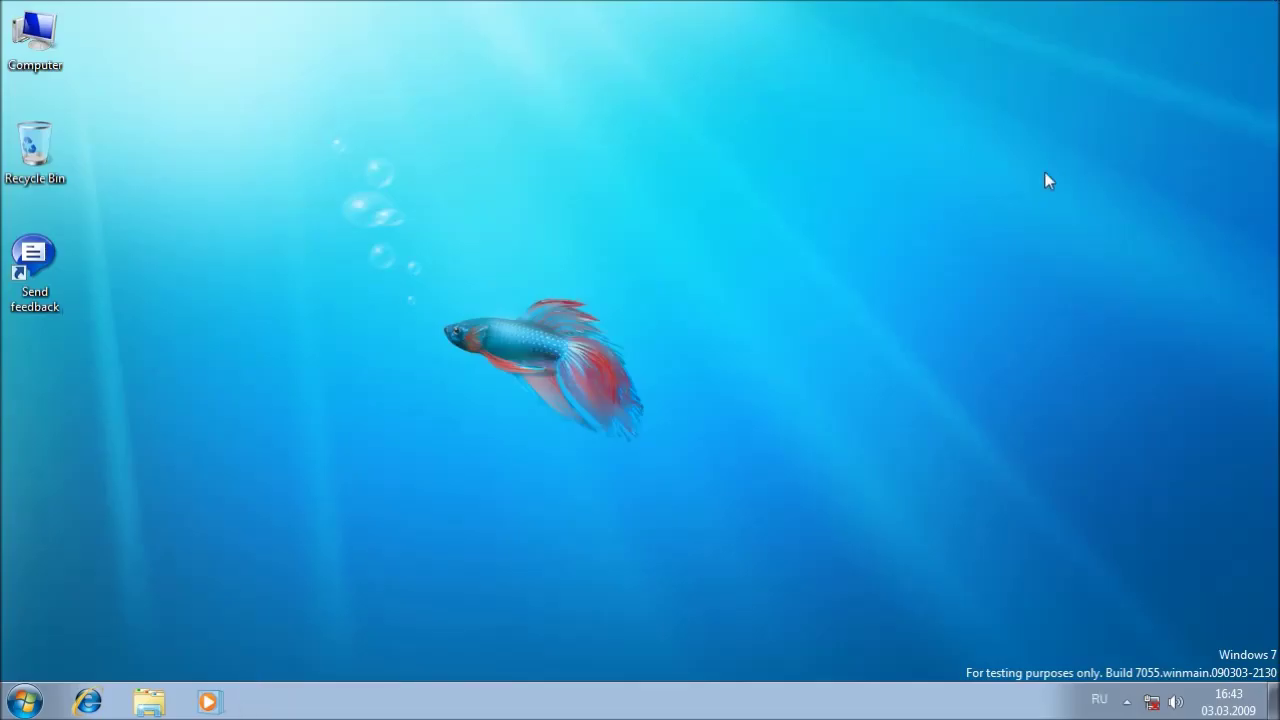